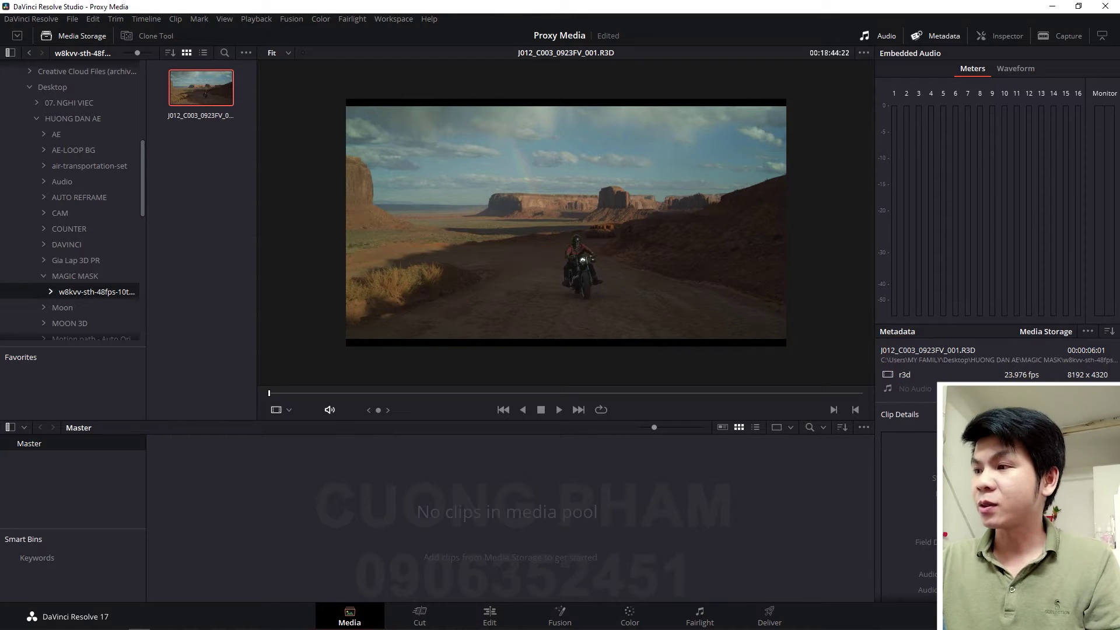
Open Project Settings for the Proxy Media project with Shift+9.
key(shift+9)
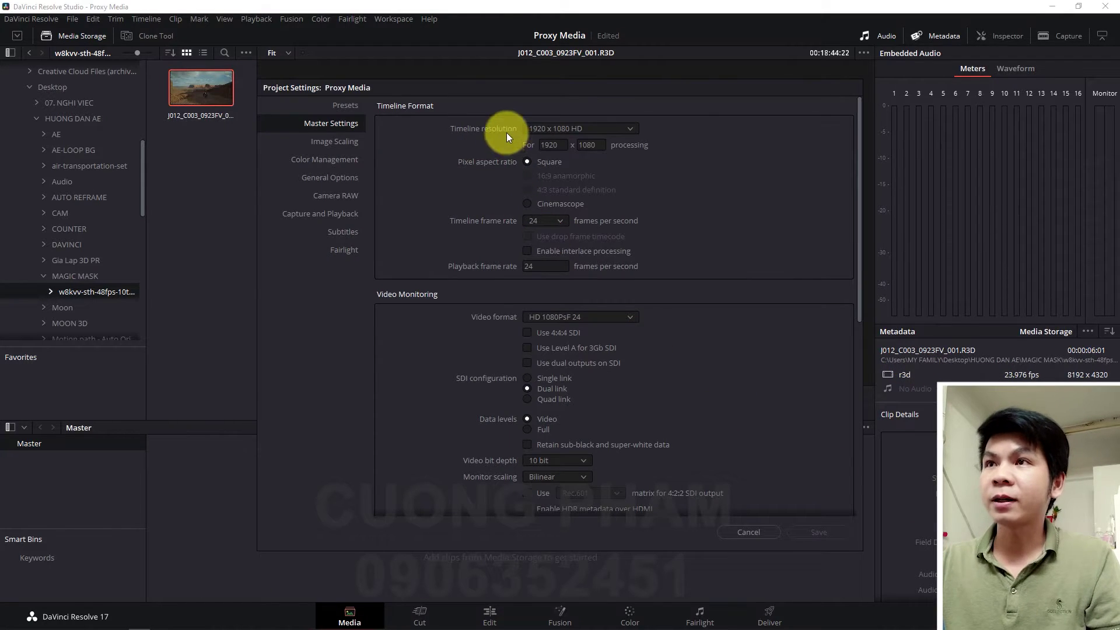
Choose 4096 x 2160 DCI timeline resolution and 23.976 fps frame rate, then save.
click(558, 136)
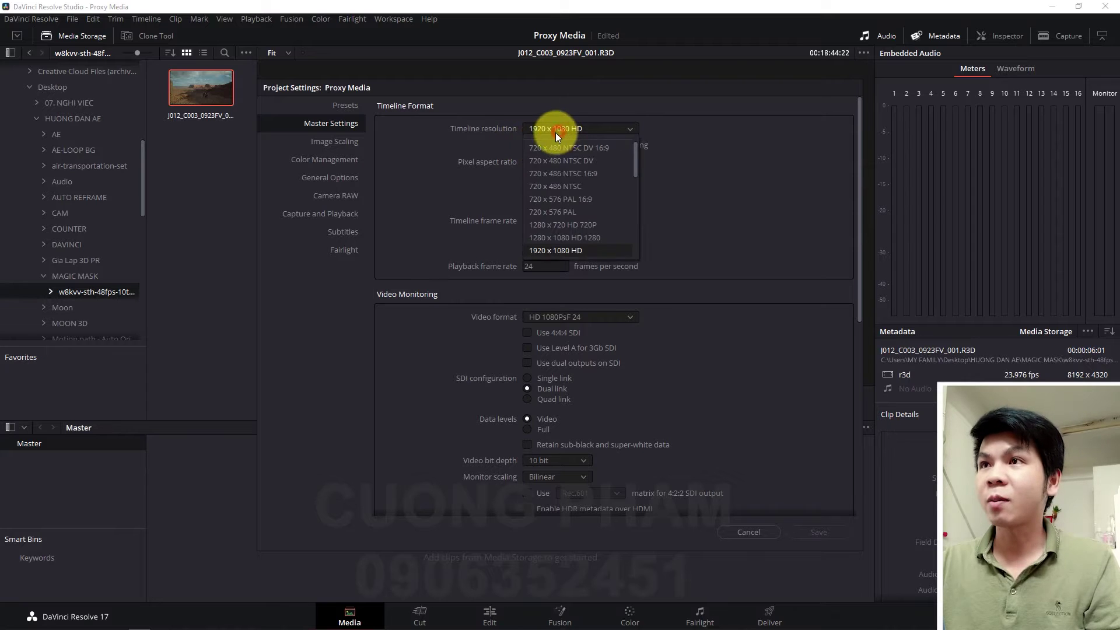
scroll(572, 209, down, 10)
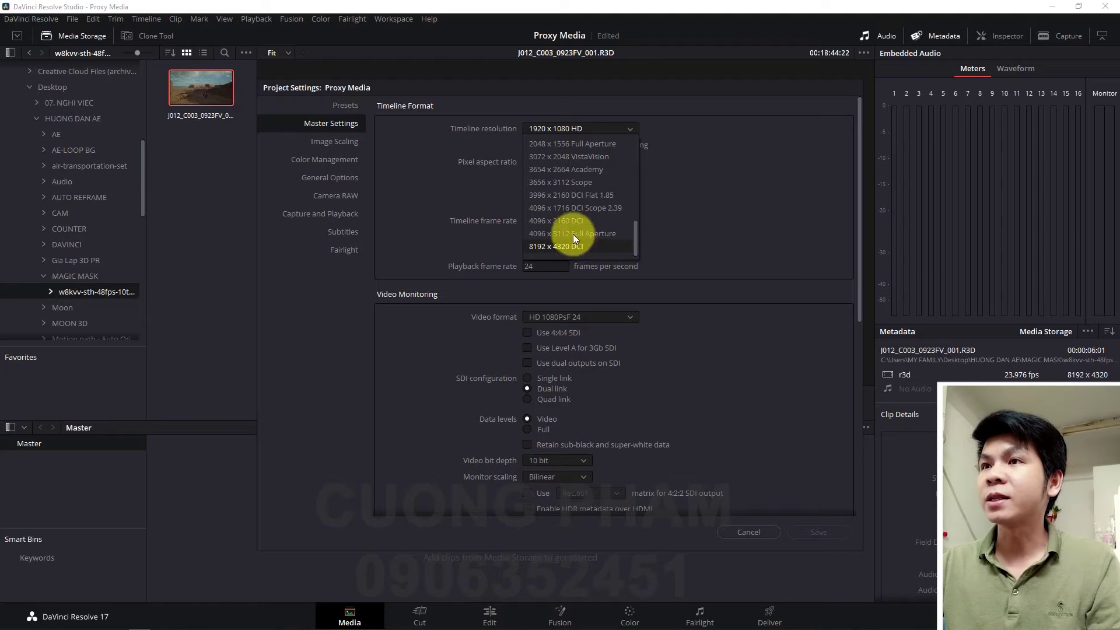
click(556, 224)
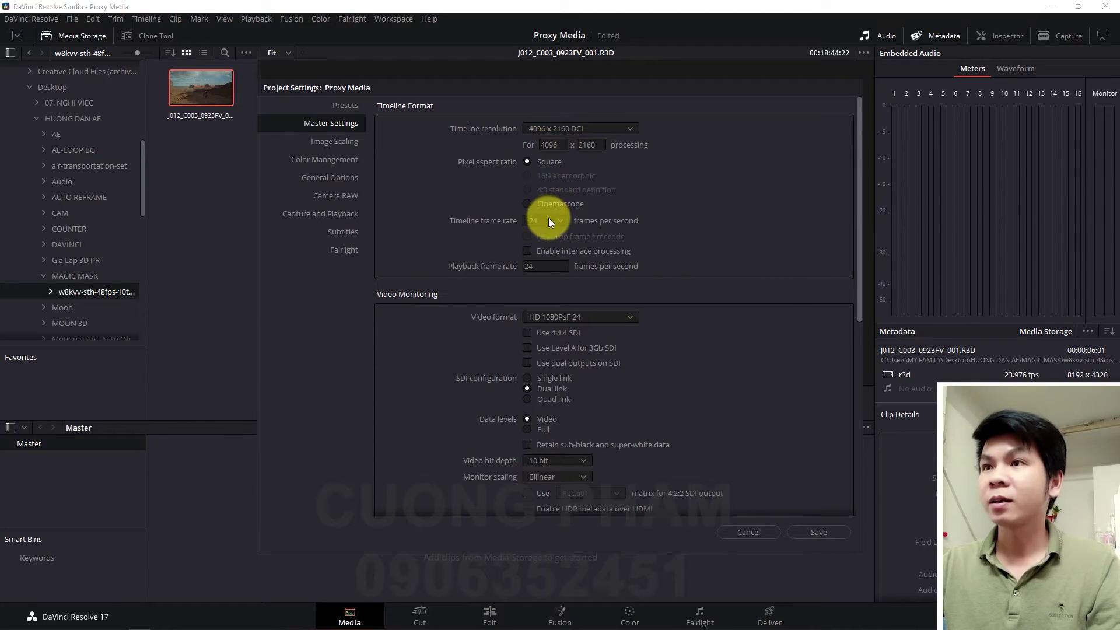
click(549, 219)
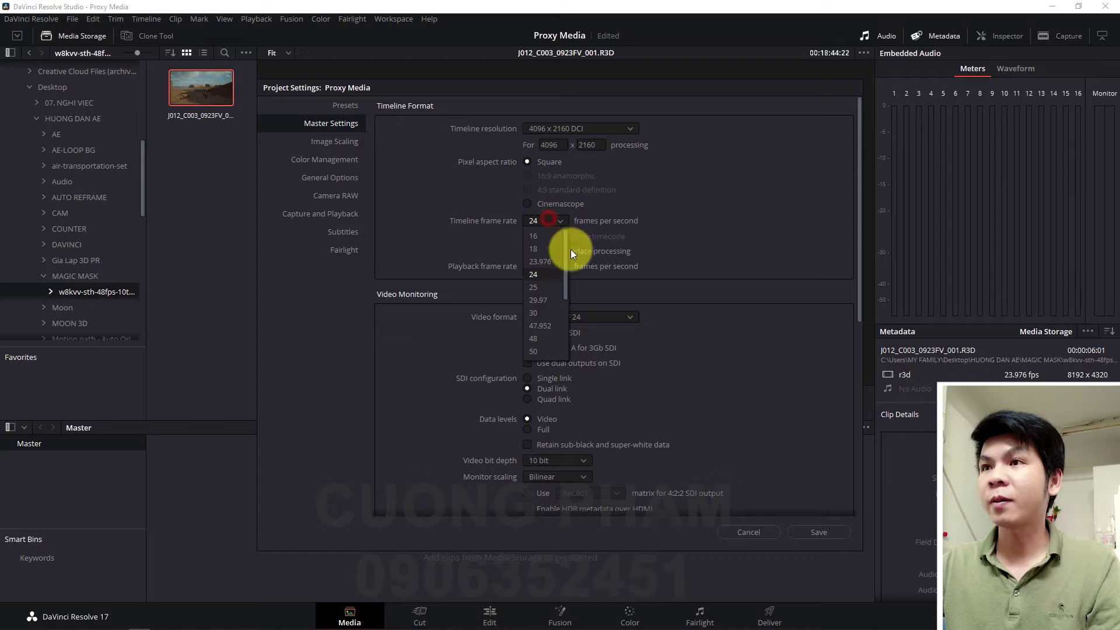
click(541, 262)
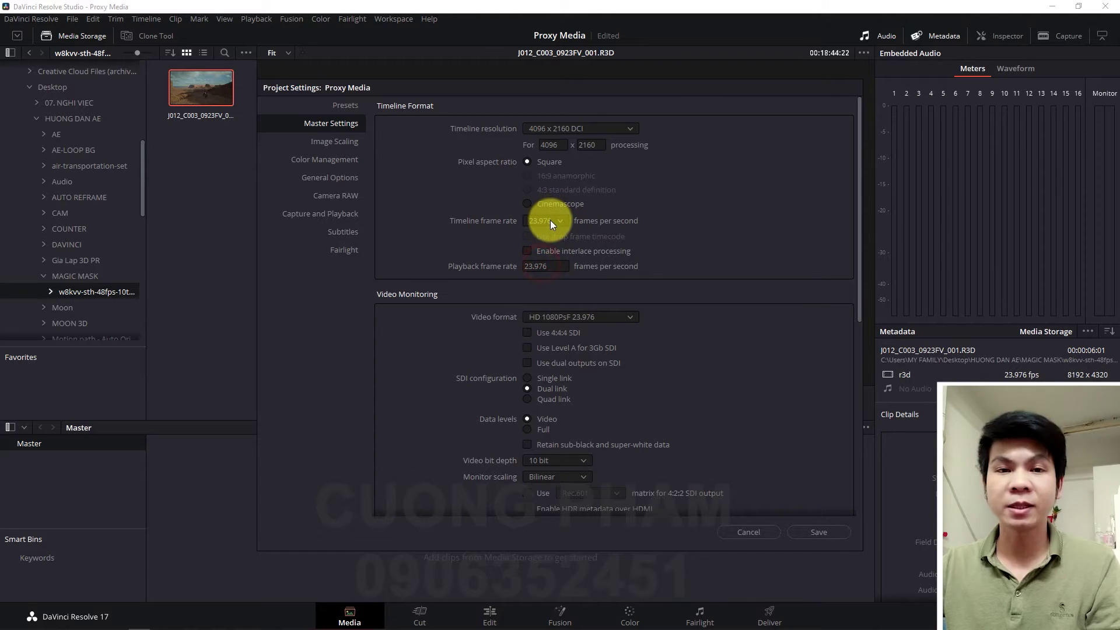
click(820, 531)
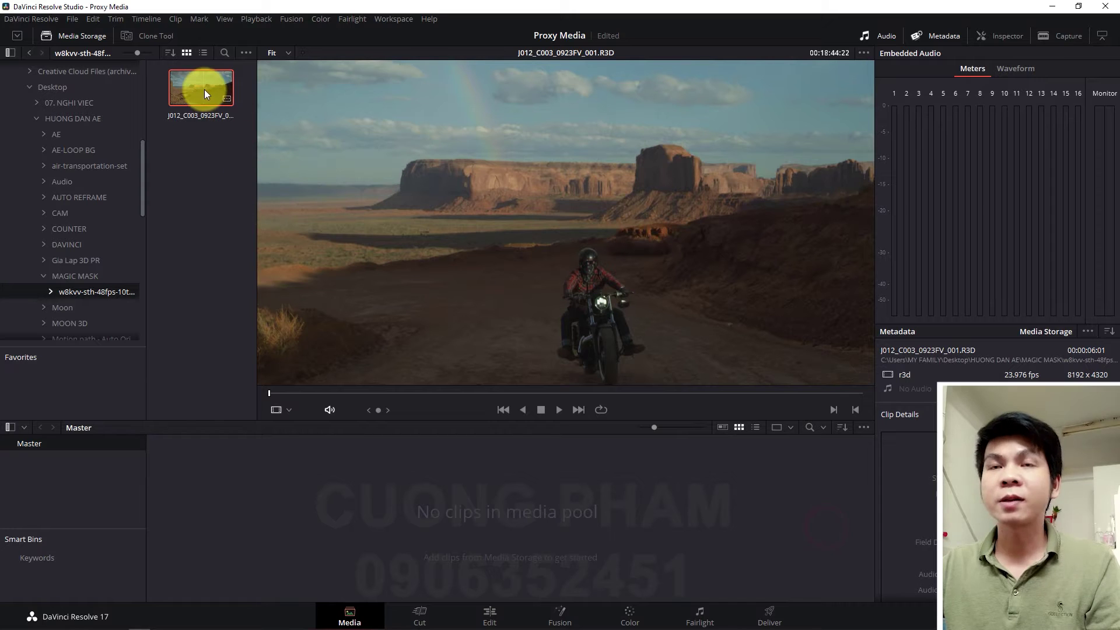
Add J012_C003_0923FV_001.R3D to the Media Pool and create Timeline 1 from it.
drag(204, 93, 374, 446)
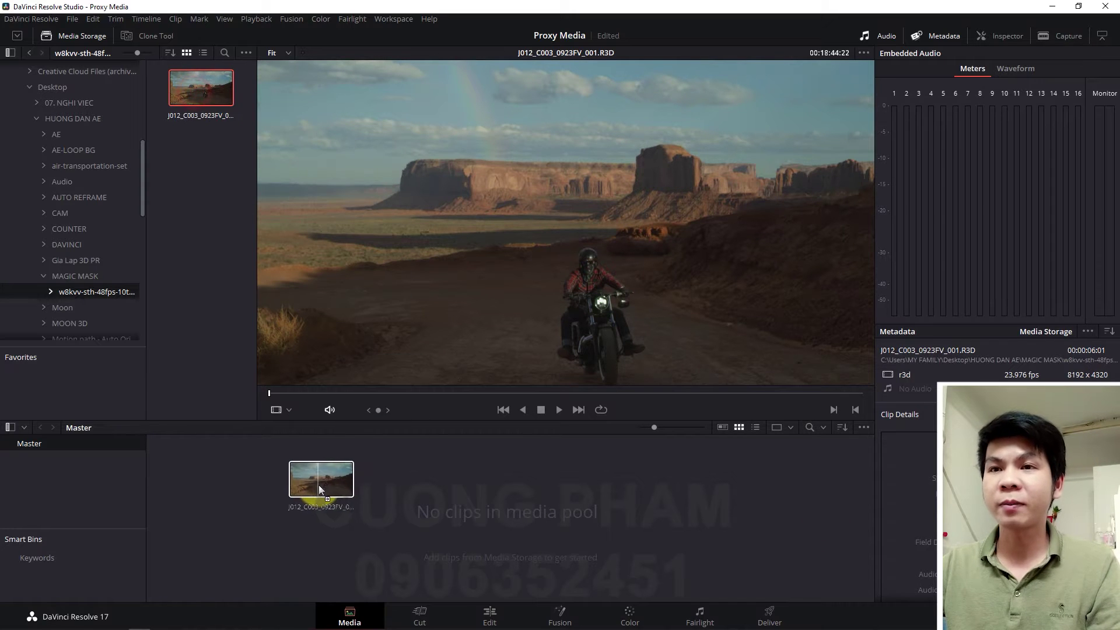
drag(318, 485, 238, 468)
right_click(197, 467)
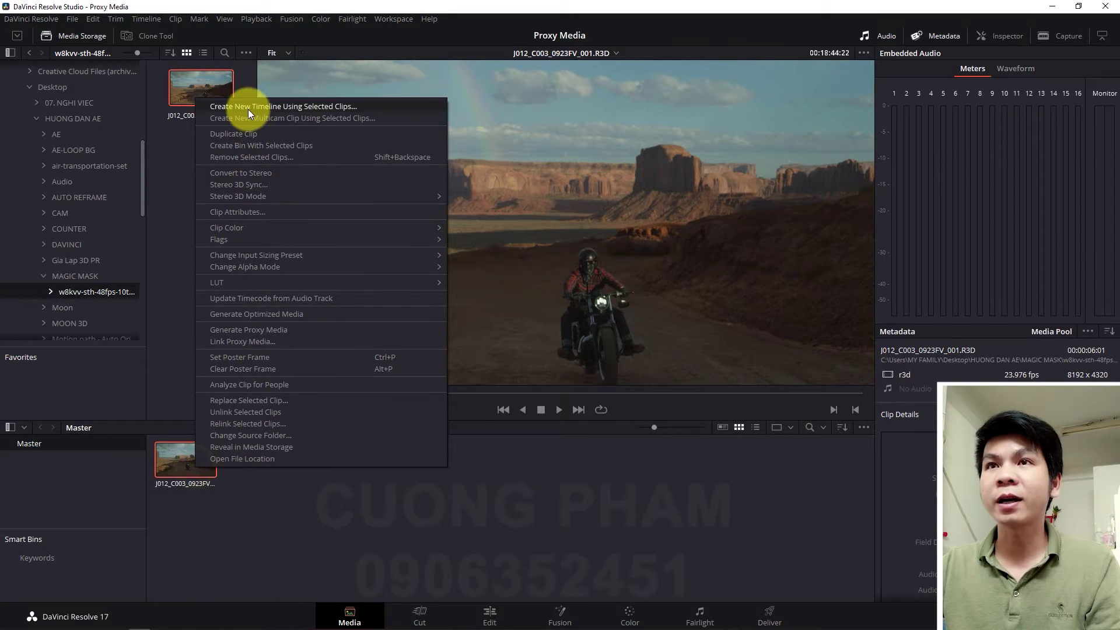
click(247, 110)
click(658, 354)
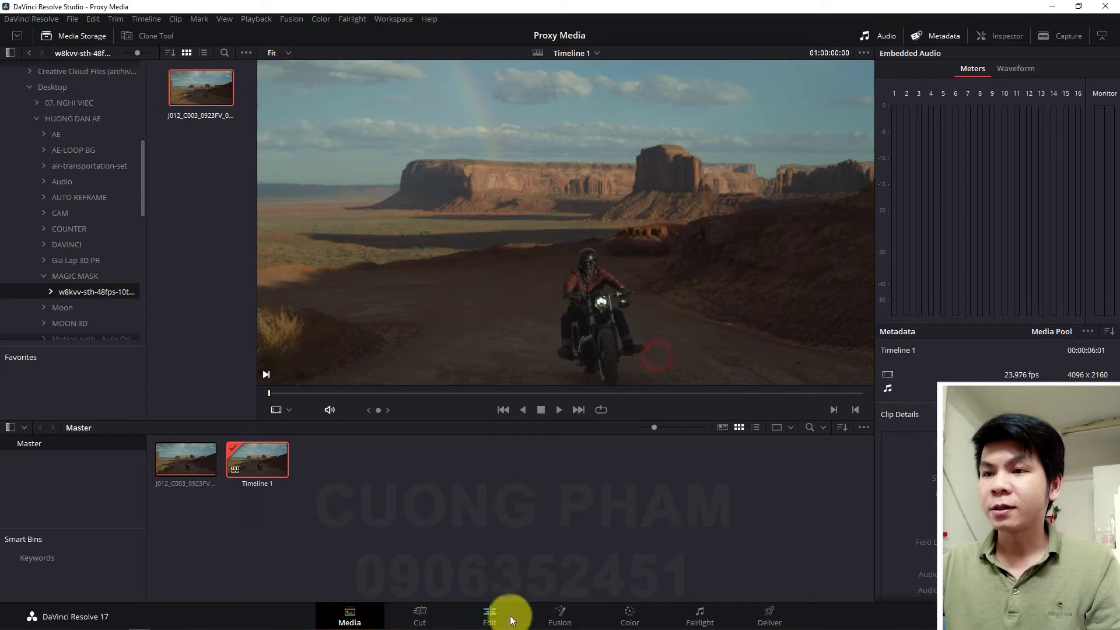
On the Edit page, play Timeline 1 and park the playhead at 01:00:02:10.
click(492, 611)
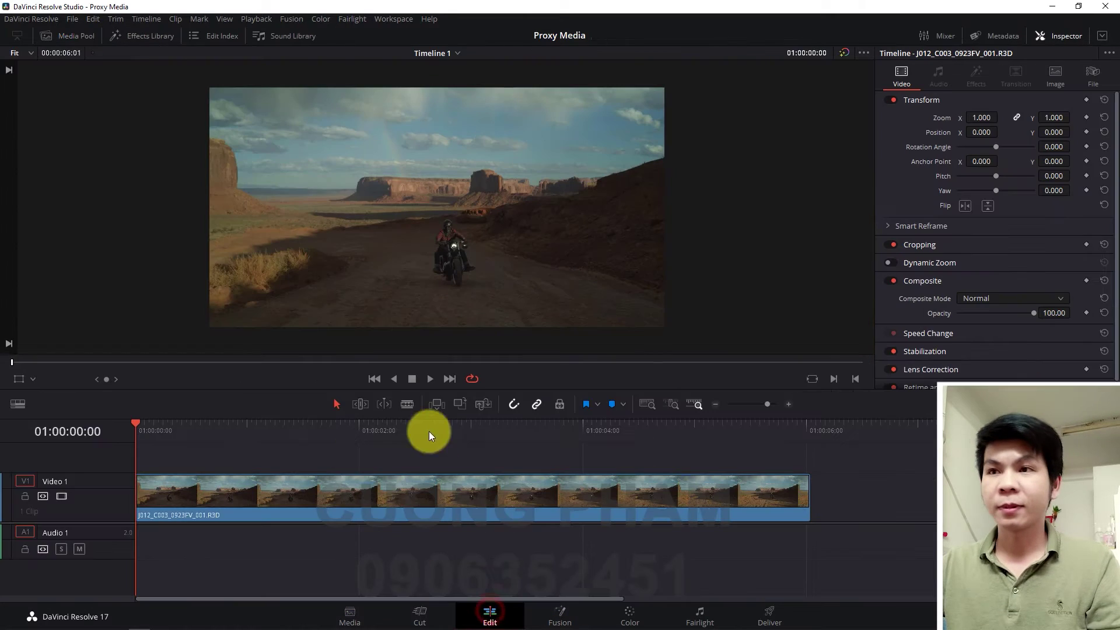
drag(210, 426, 78, 452)
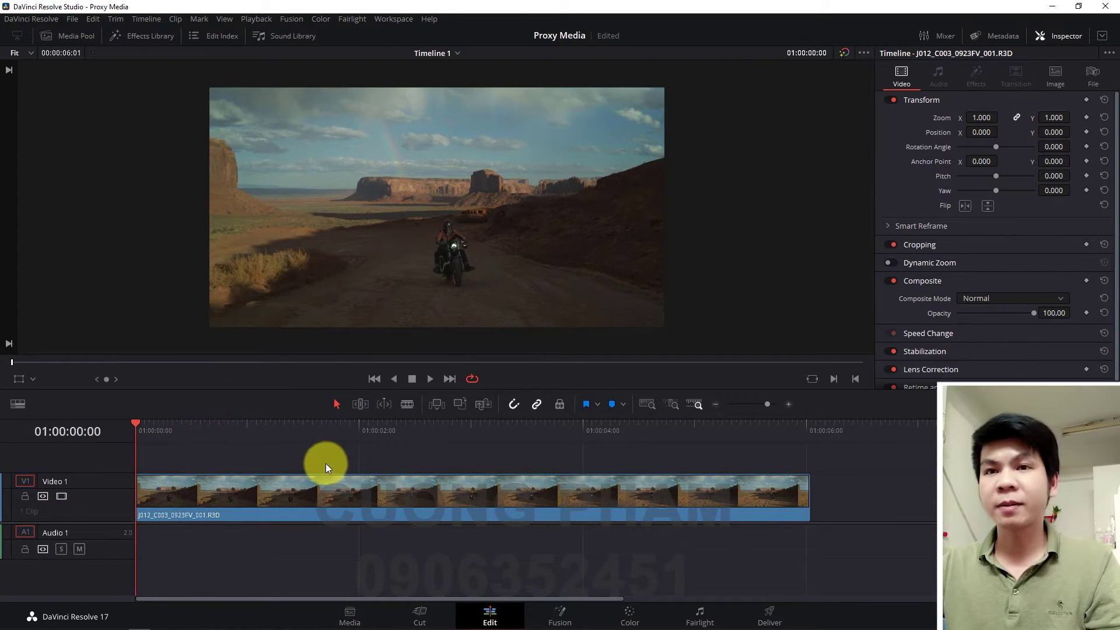
key(space)
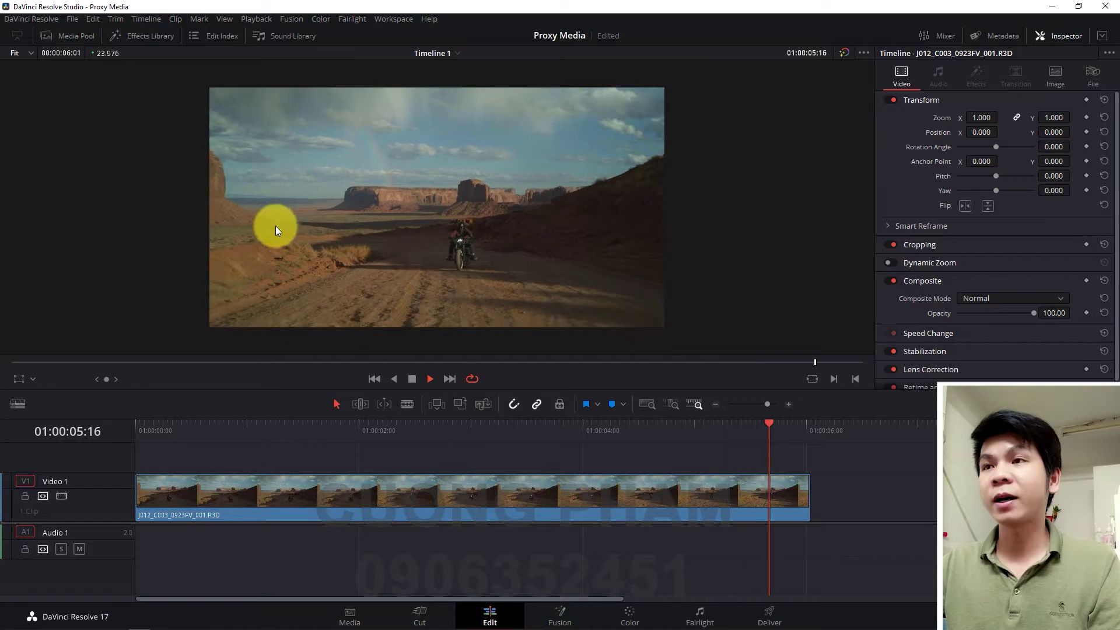
key(space)
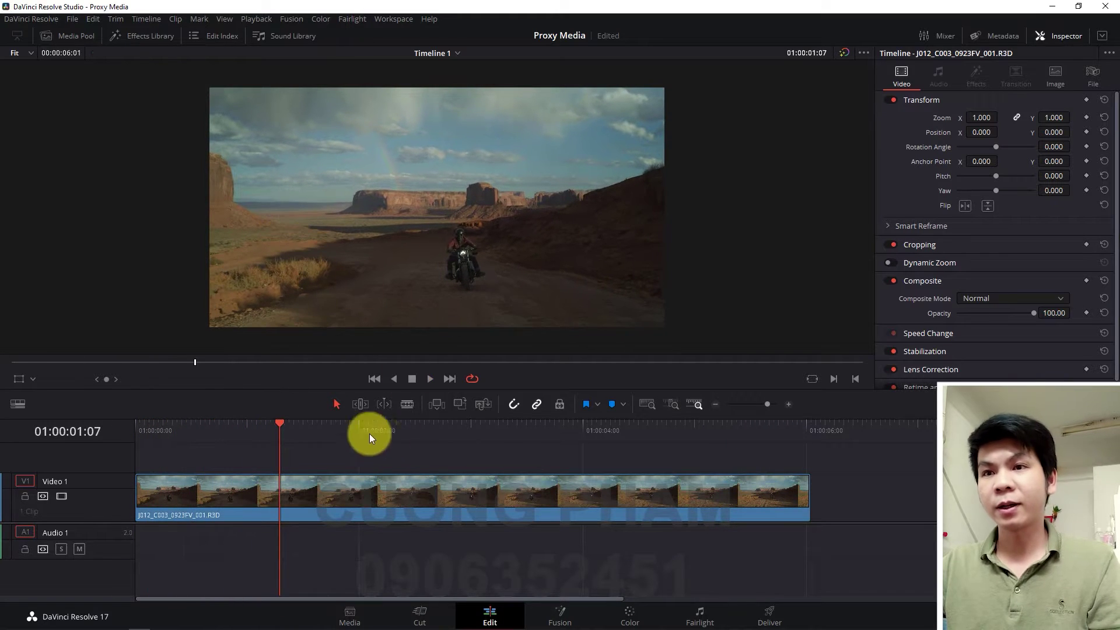
click(330, 422)
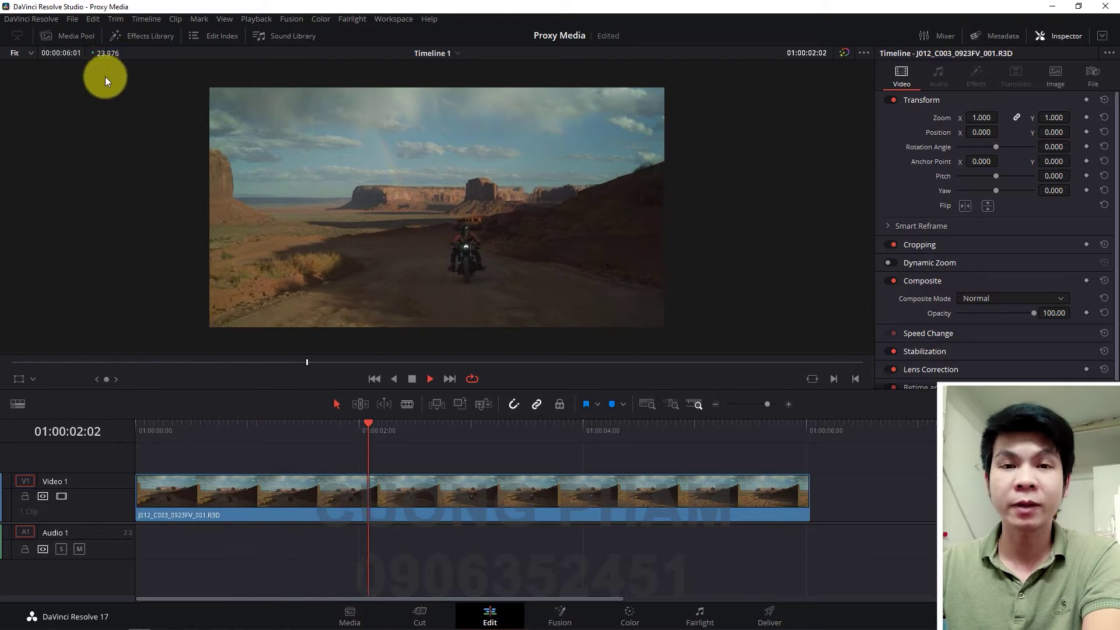
click(406, 428)
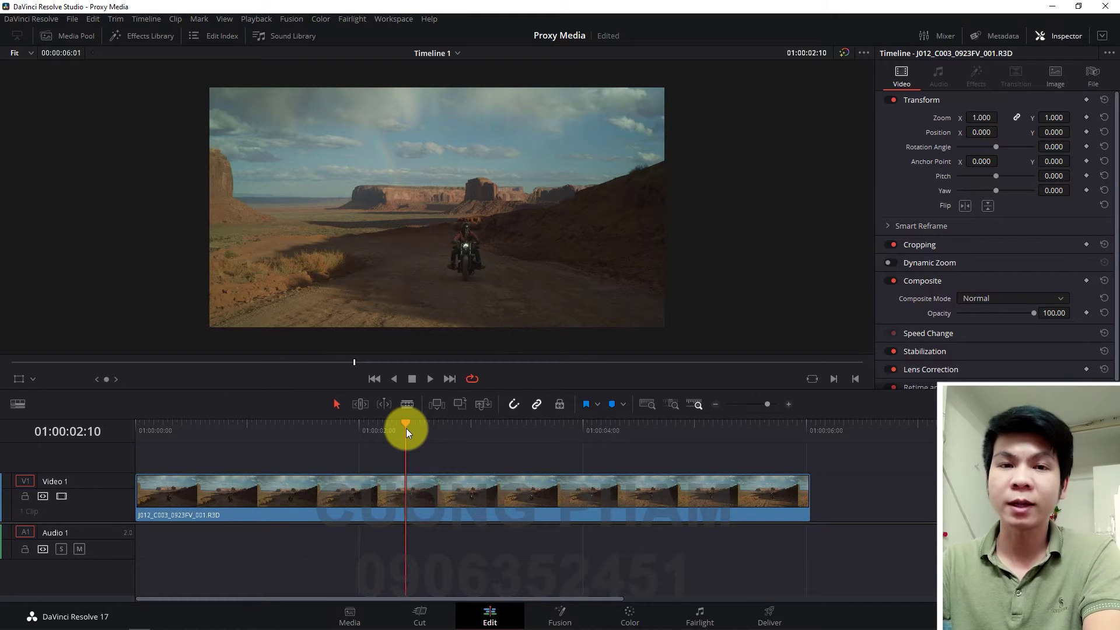
Back on the Media page, show the Media Pool as a list with a Proxy column.
click(361, 613)
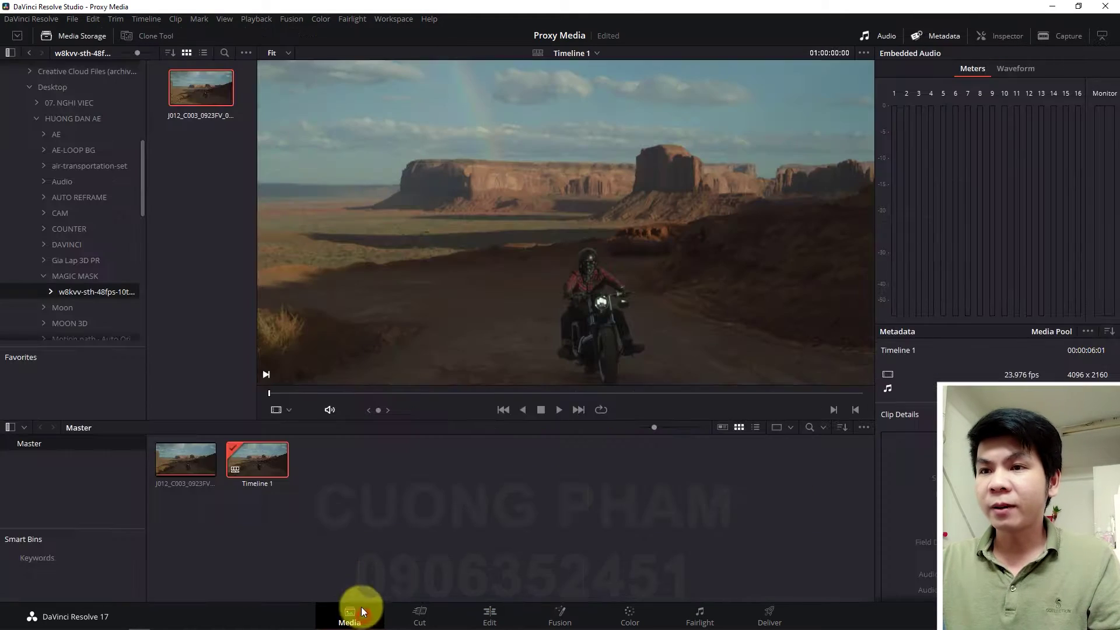
click(755, 429)
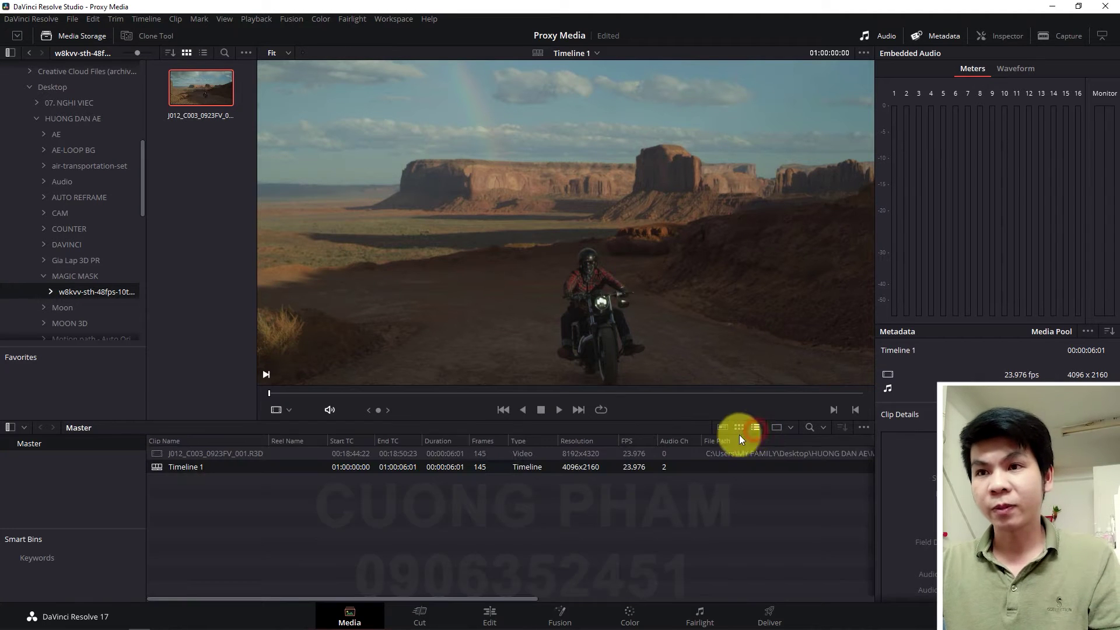
right_click(298, 445)
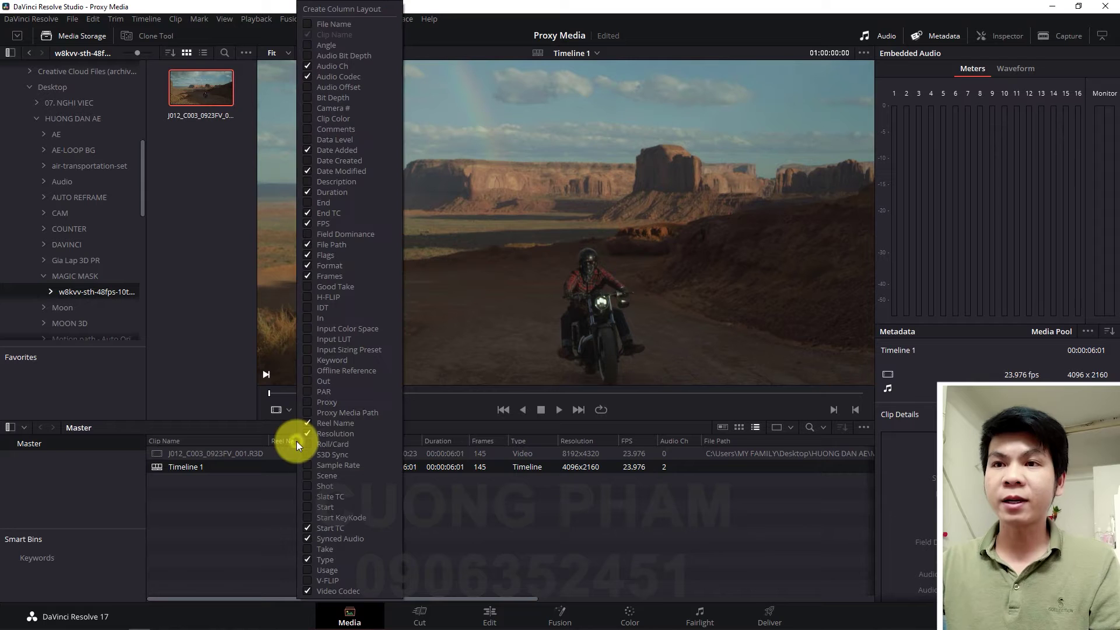
click(308, 404)
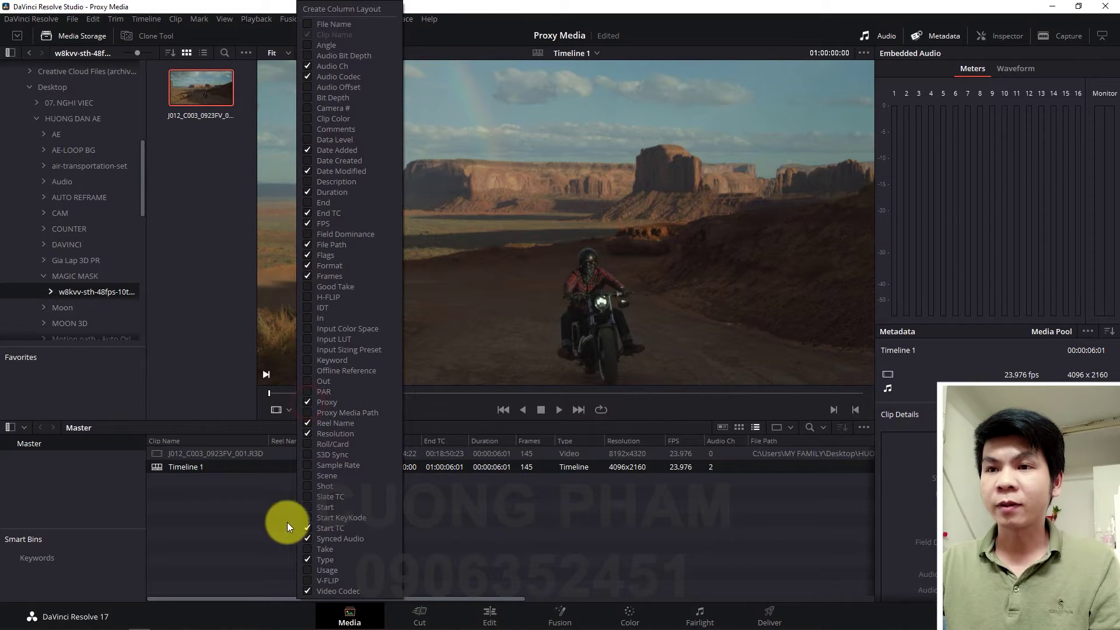
click(268, 517)
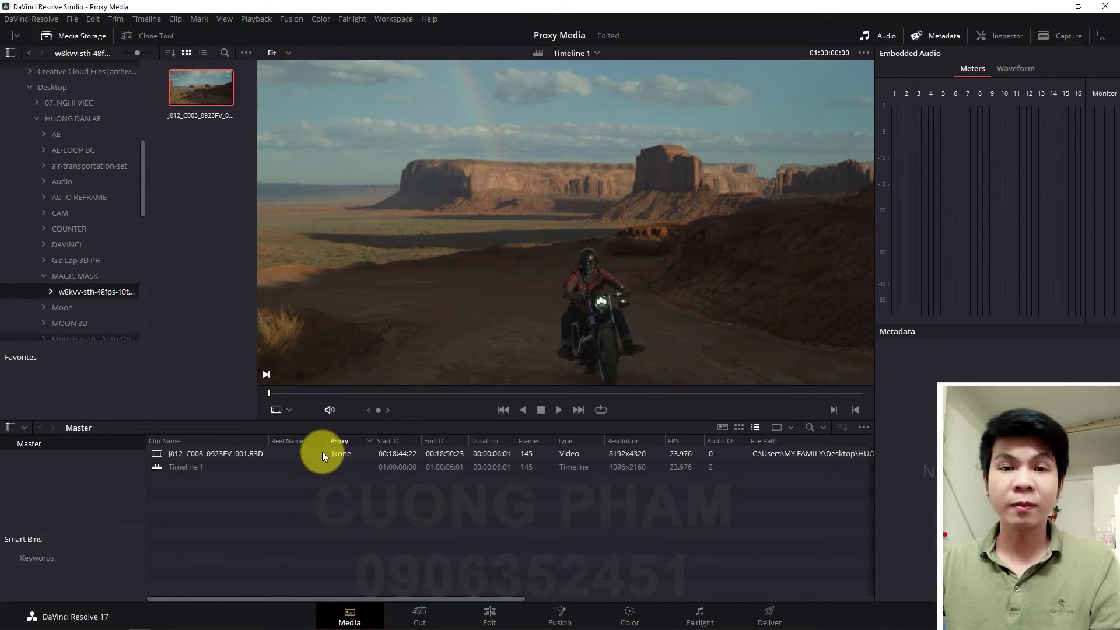
Select the R3D clip and check that its Proxy column reads None.
right_click(403, 439)
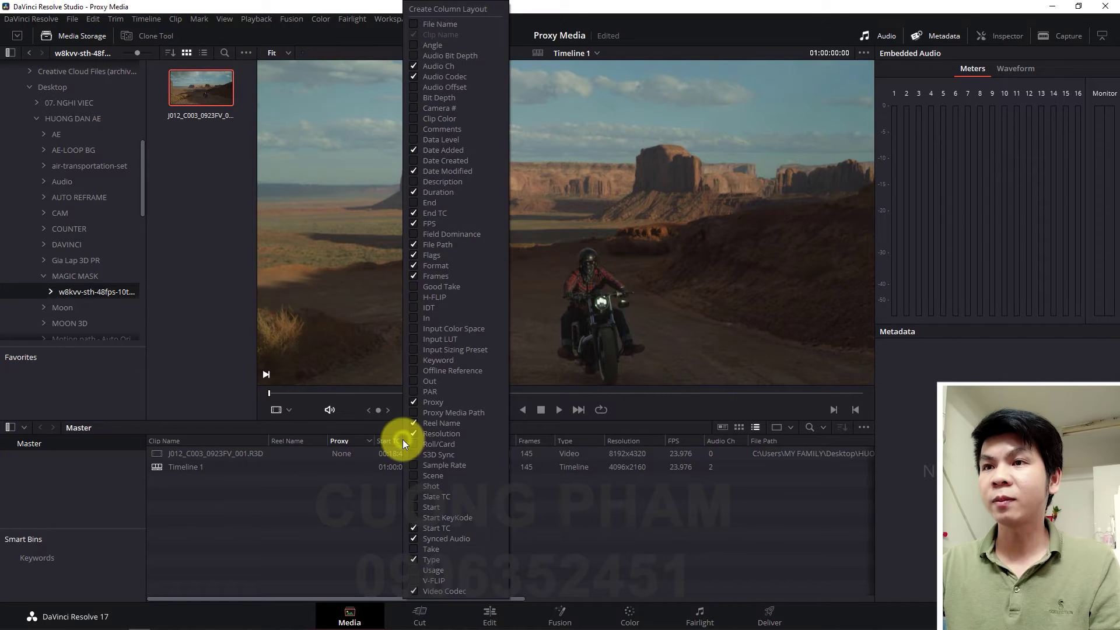
right_click(299, 442)
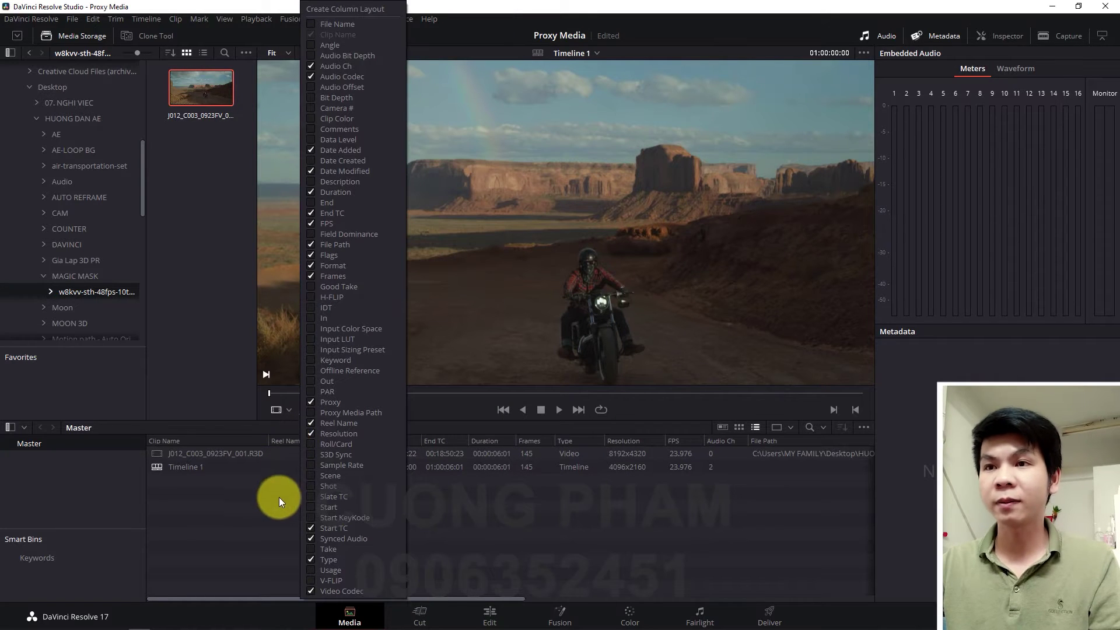
click(270, 510)
click(340, 457)
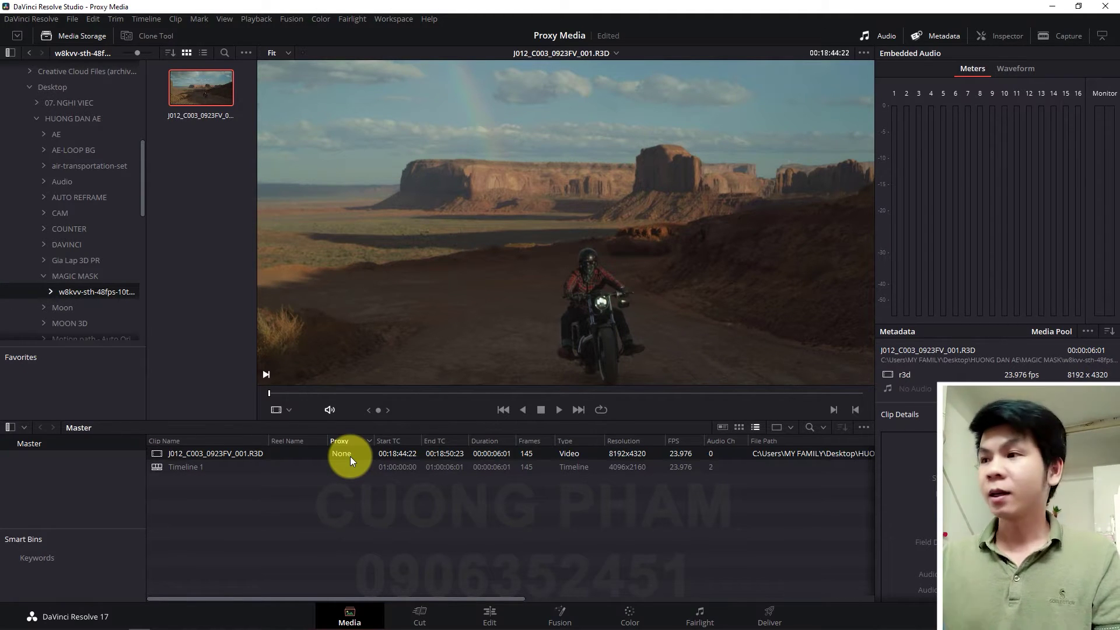
right_click(227, 454)
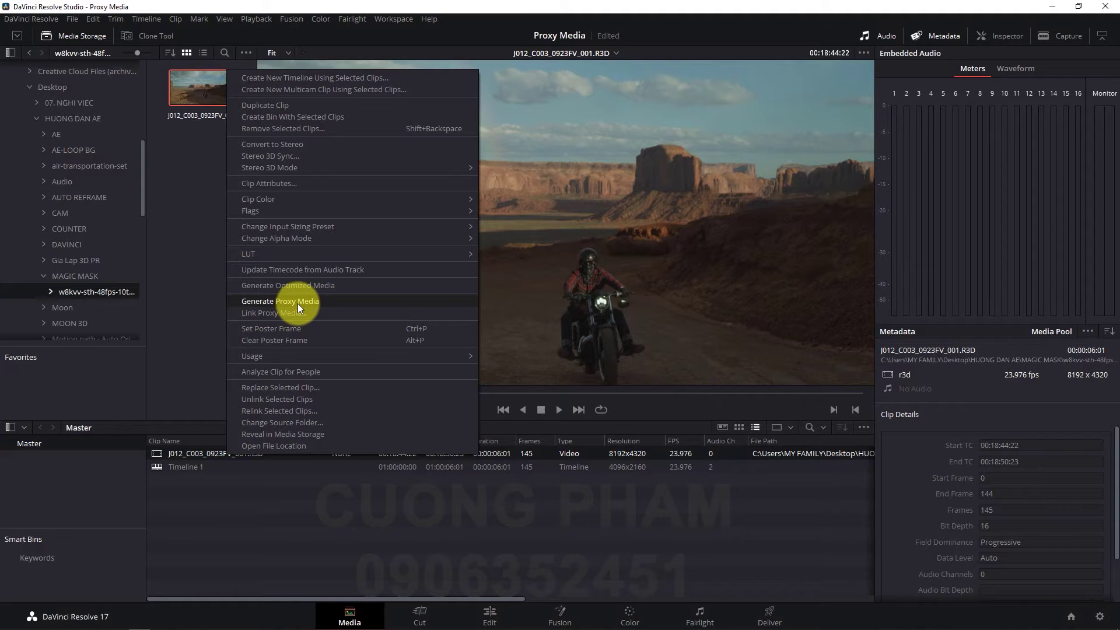
click(326, 490)
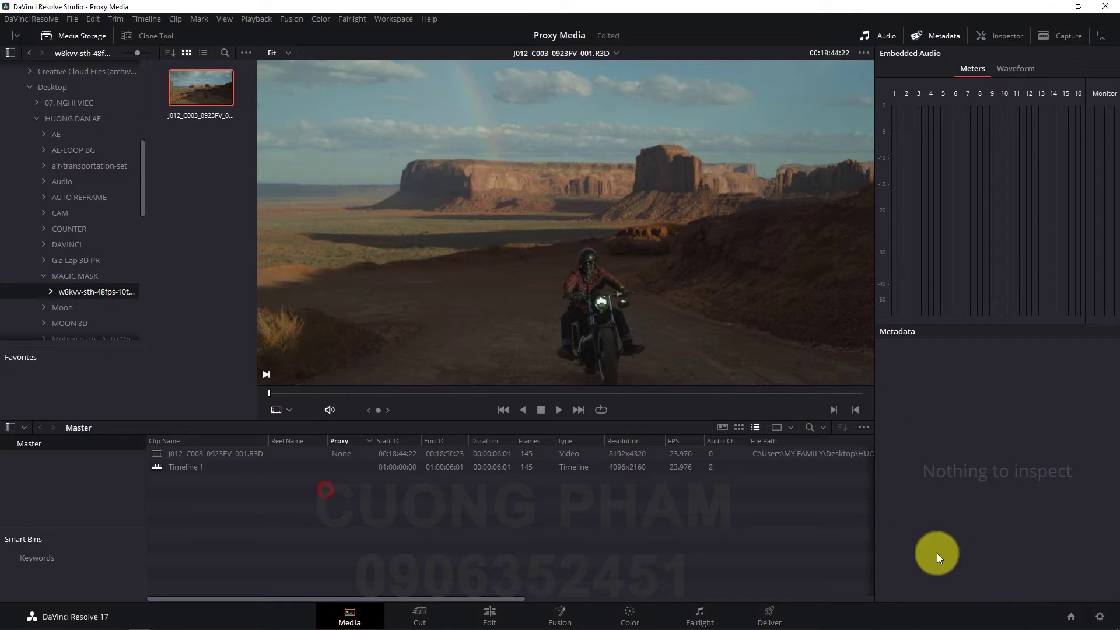
Reopen Project Settings and scroll to the proxy media options, trying DNxHR 444 format.
click(1099, 618)
scroll(719, 359, down, 3)
scroll(720, 359, down, 4)
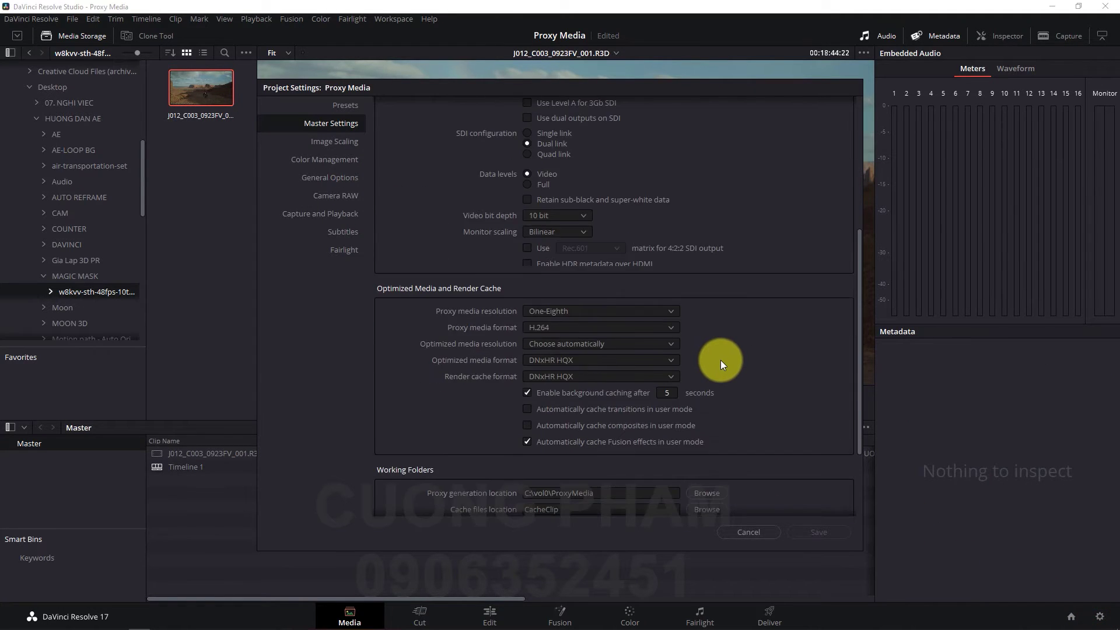
scroll(722, 359, down, 1)
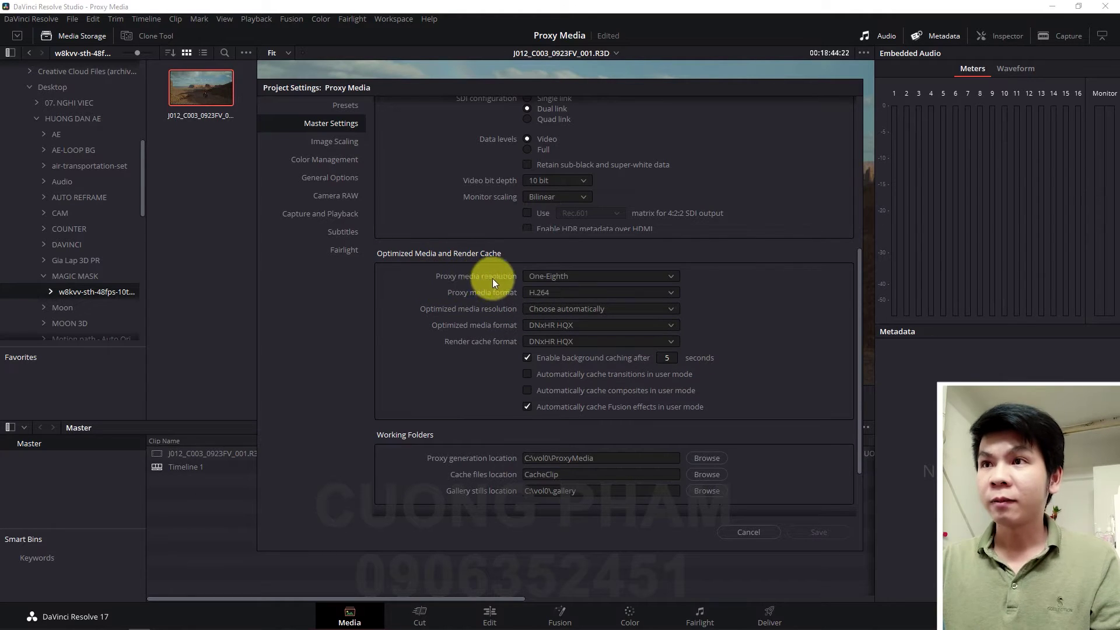
click(555, 278)
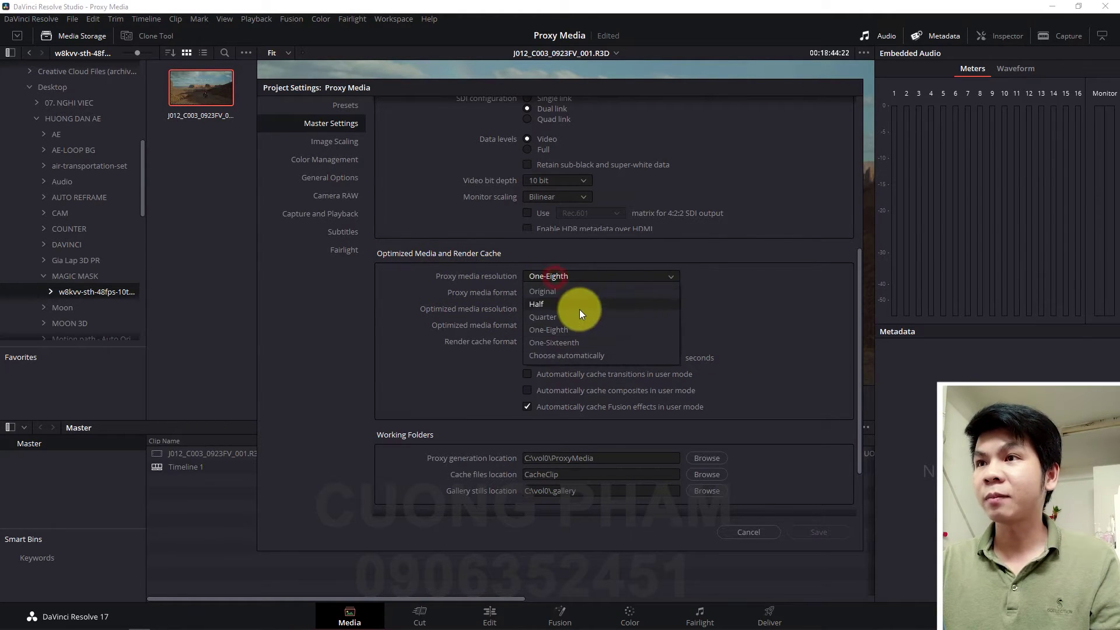
click(551, 356)
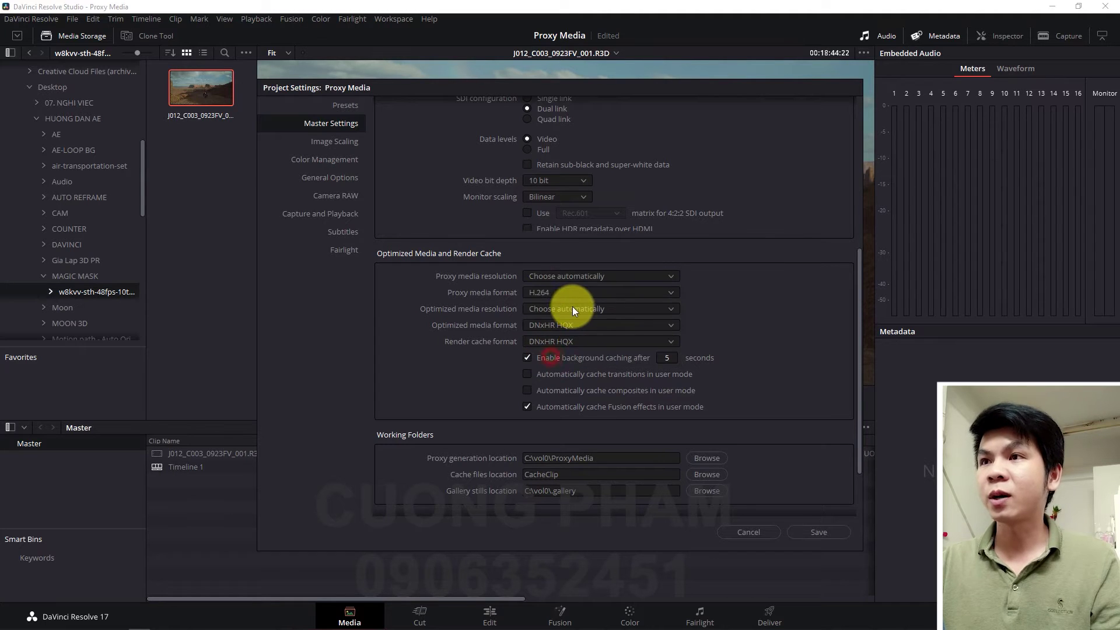
click(554, 295)
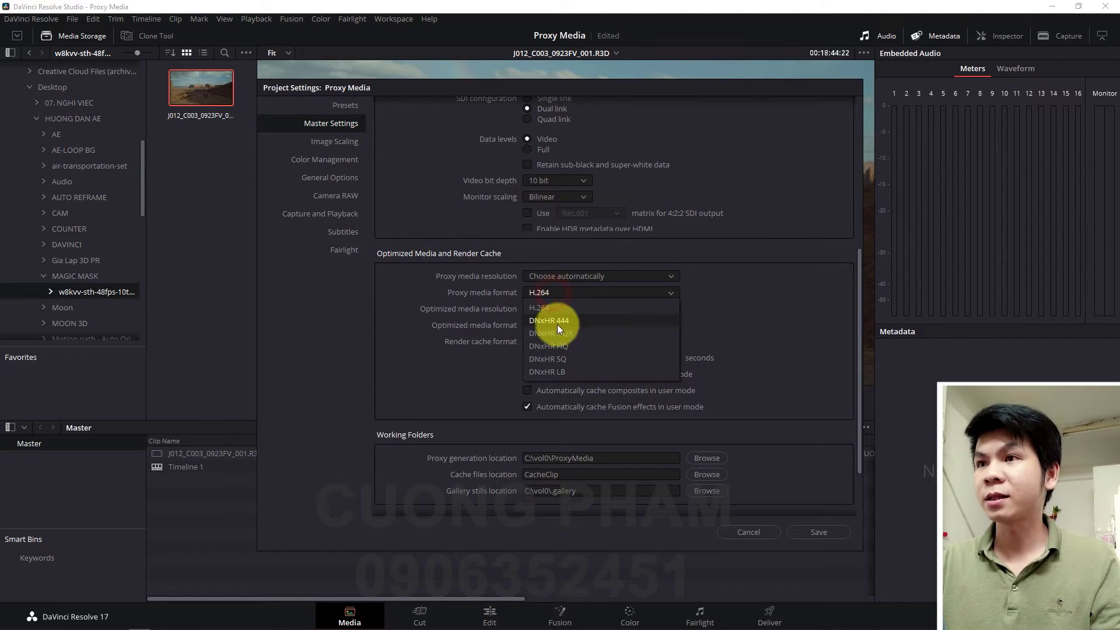
click(556, 321)
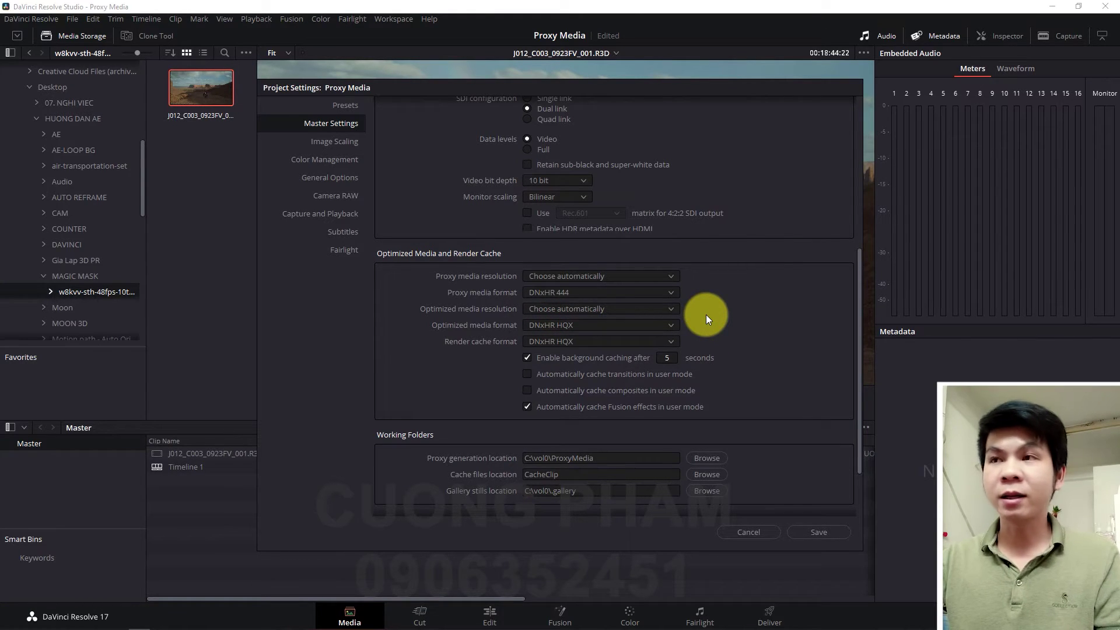
Set proxy media resolution to One-Eighth and proxy media format to H.264.
click(548, 277)
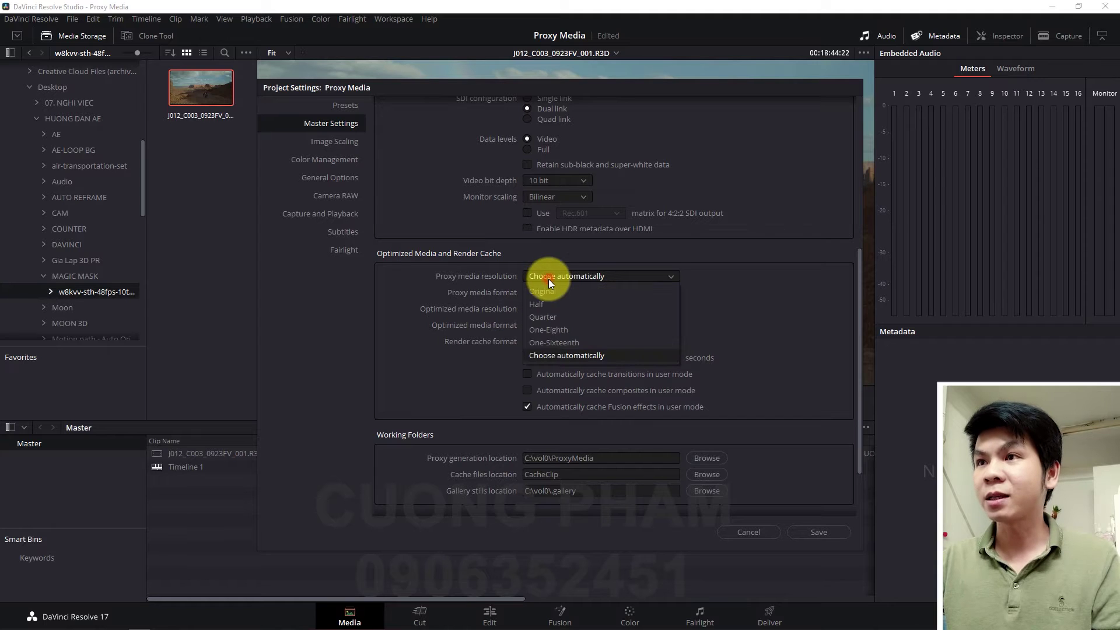
click(570, 330)
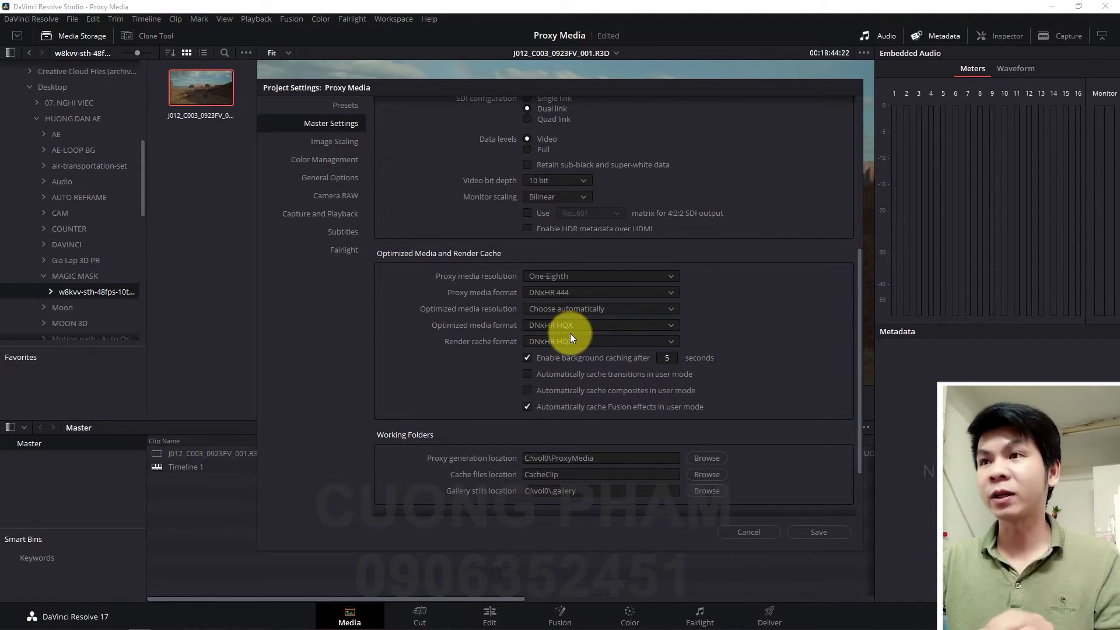
click(548, 276)
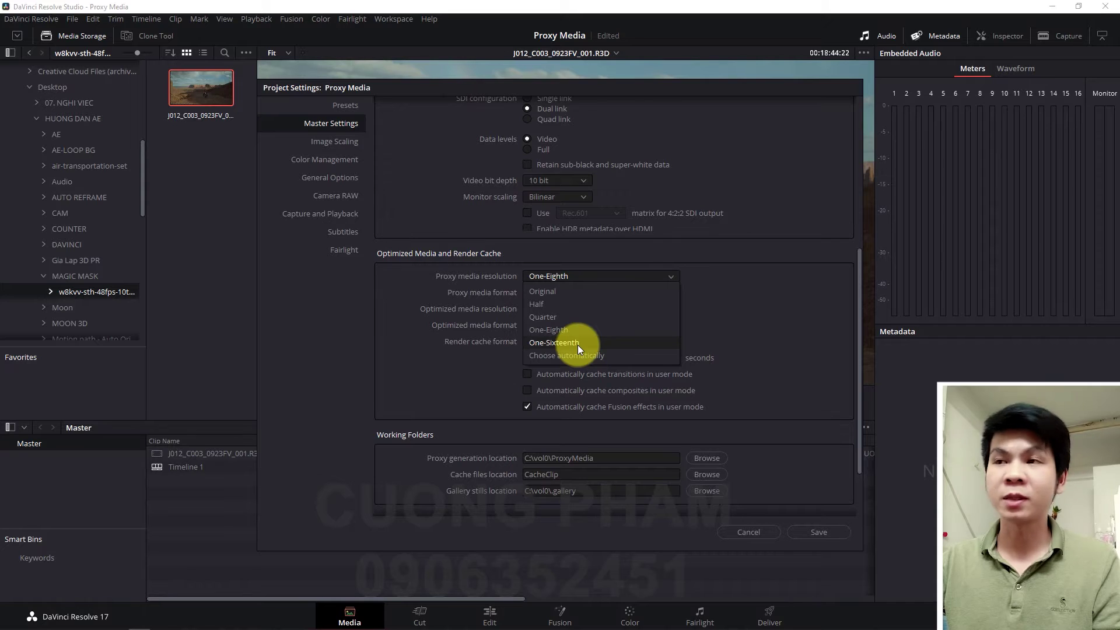
click(712, 304)
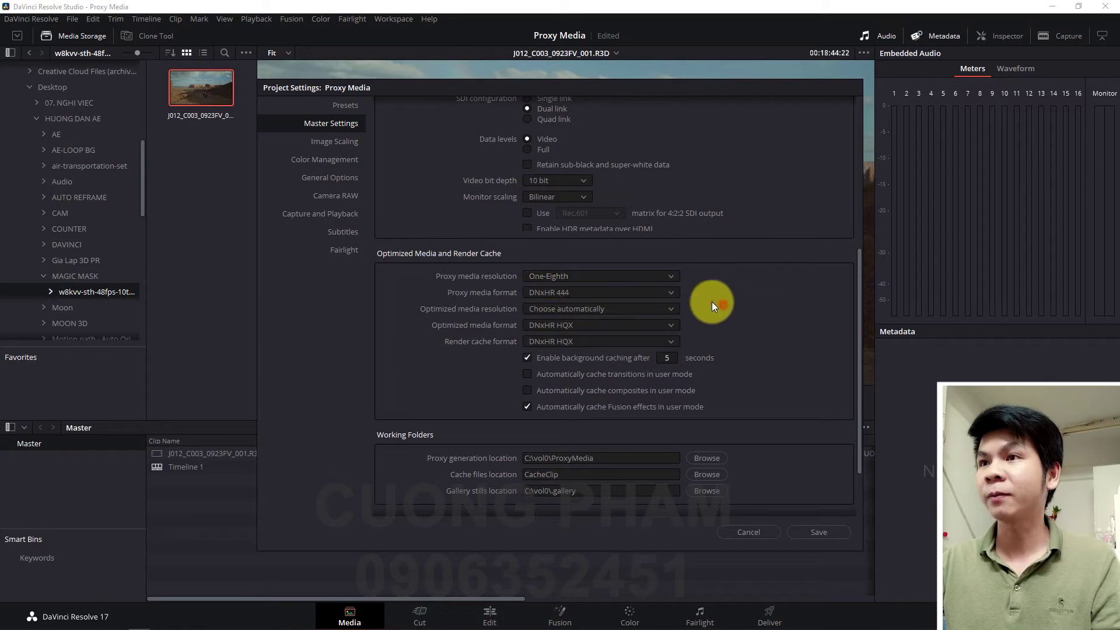
click(563, 293)
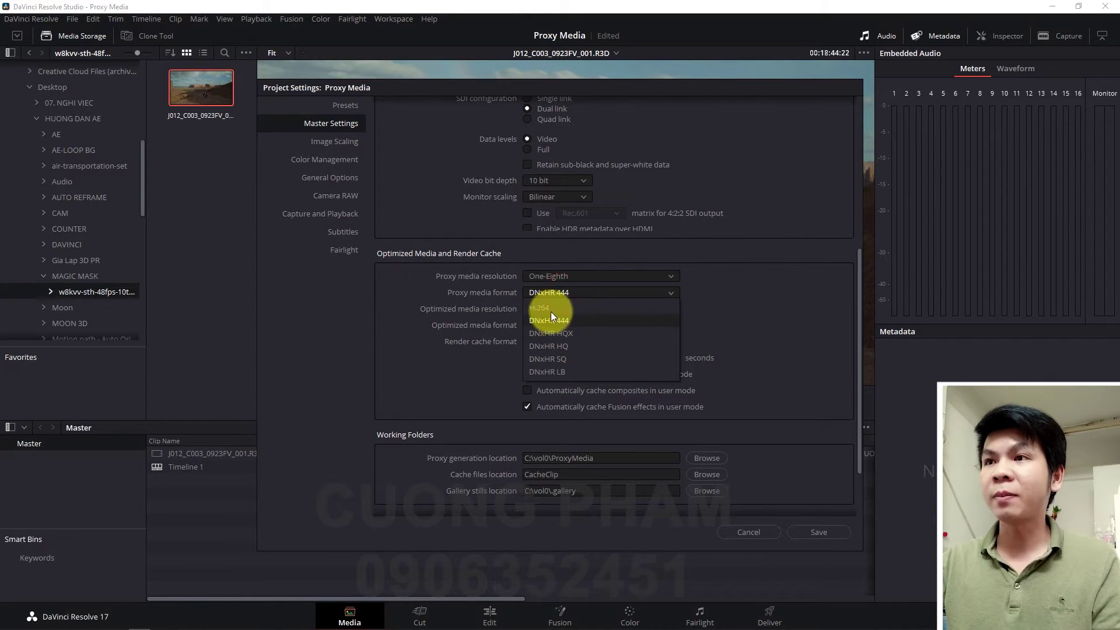
click(548, 308)
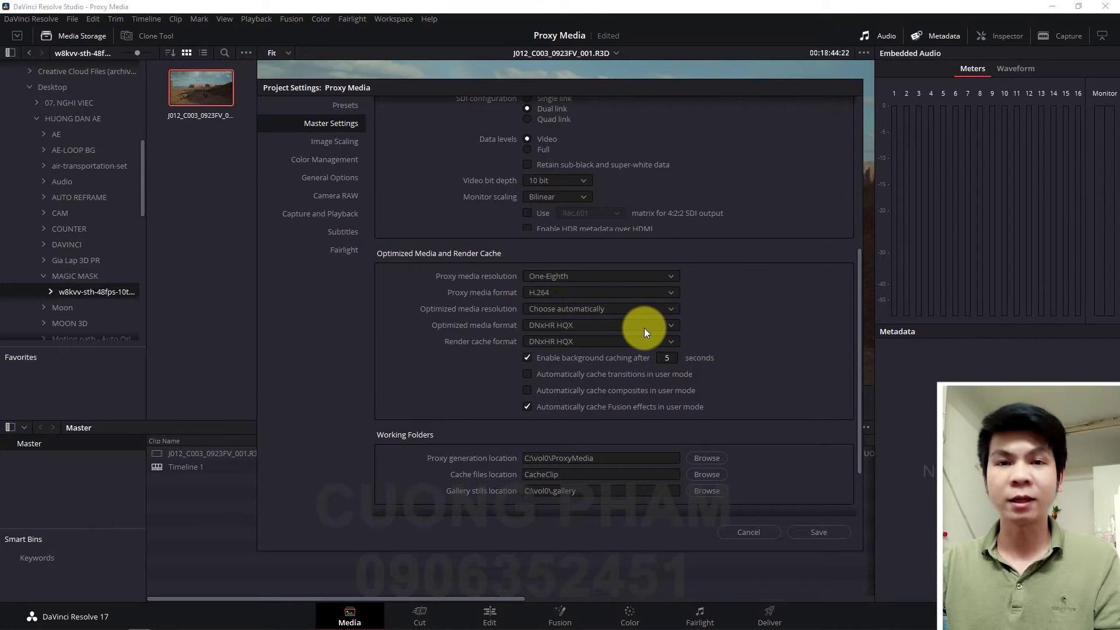
scroll(815, 394, down, 2)
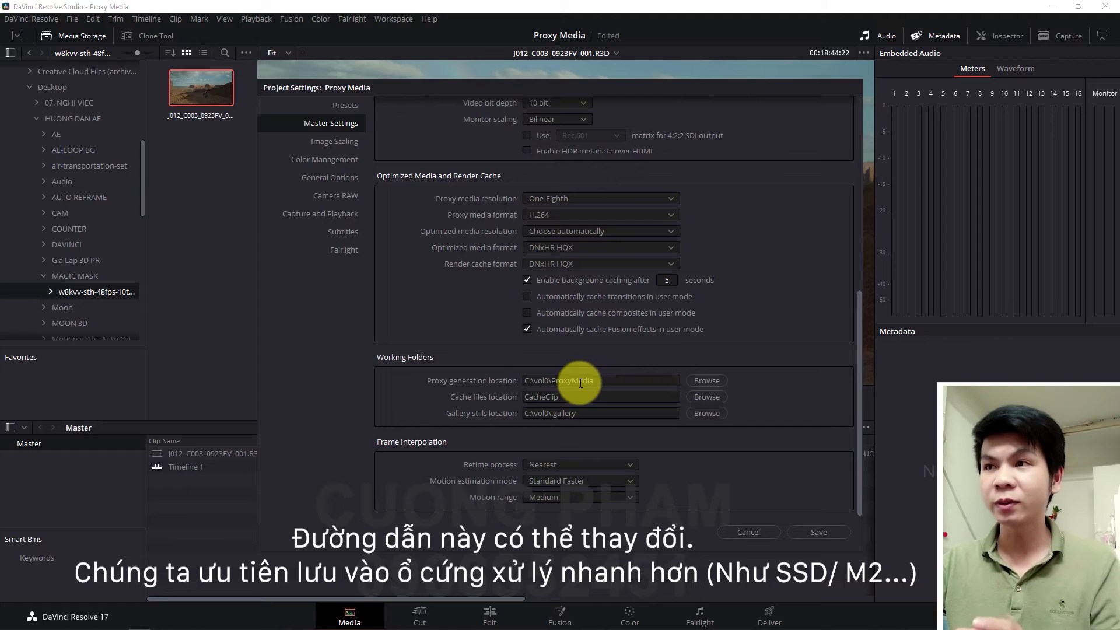
click(601, 383)
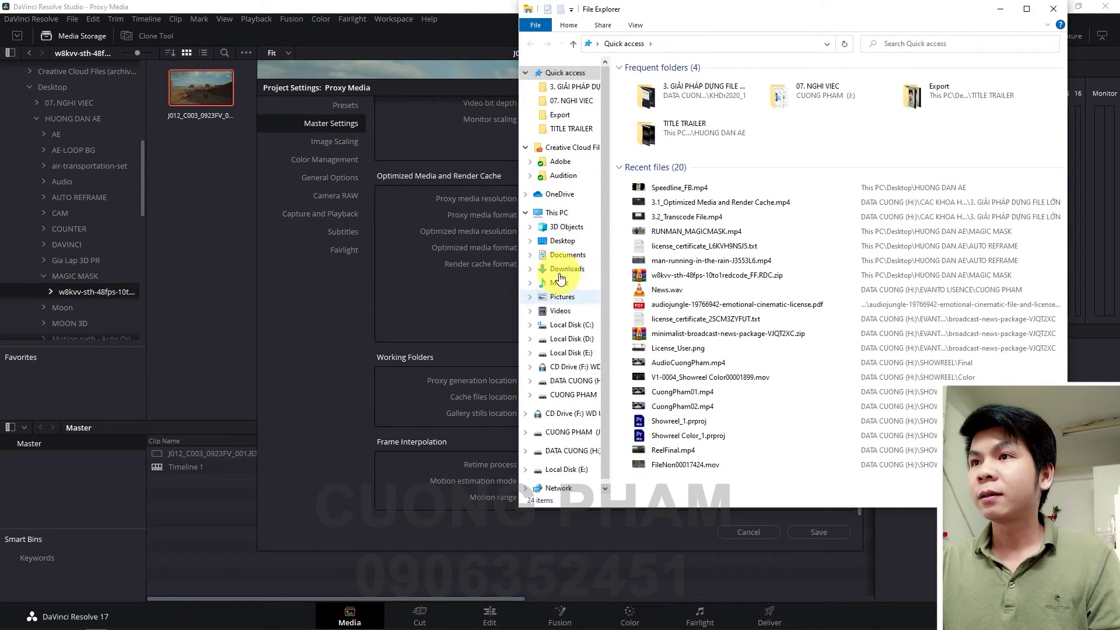
click(566, 325)
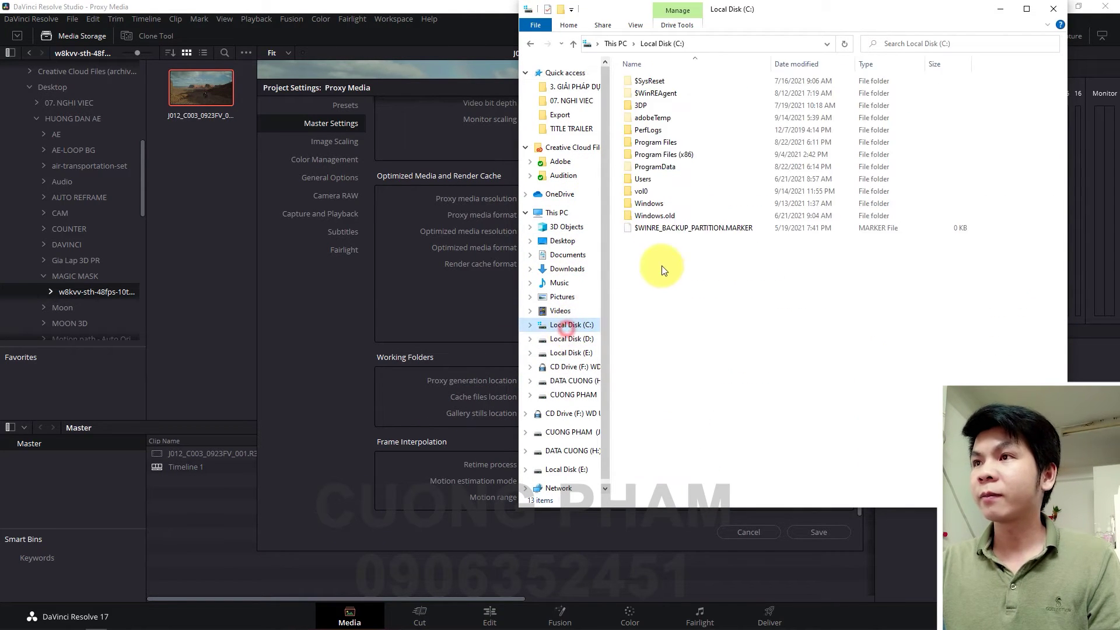
double_click(642, 192)
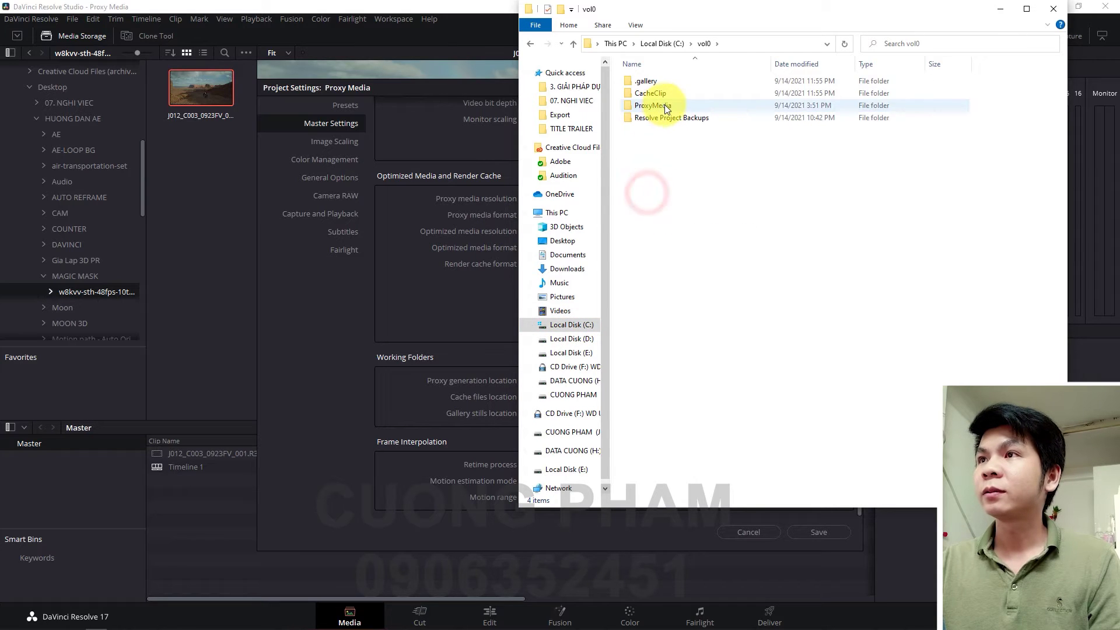
double_click(662, 106)
double_click(659, 82)
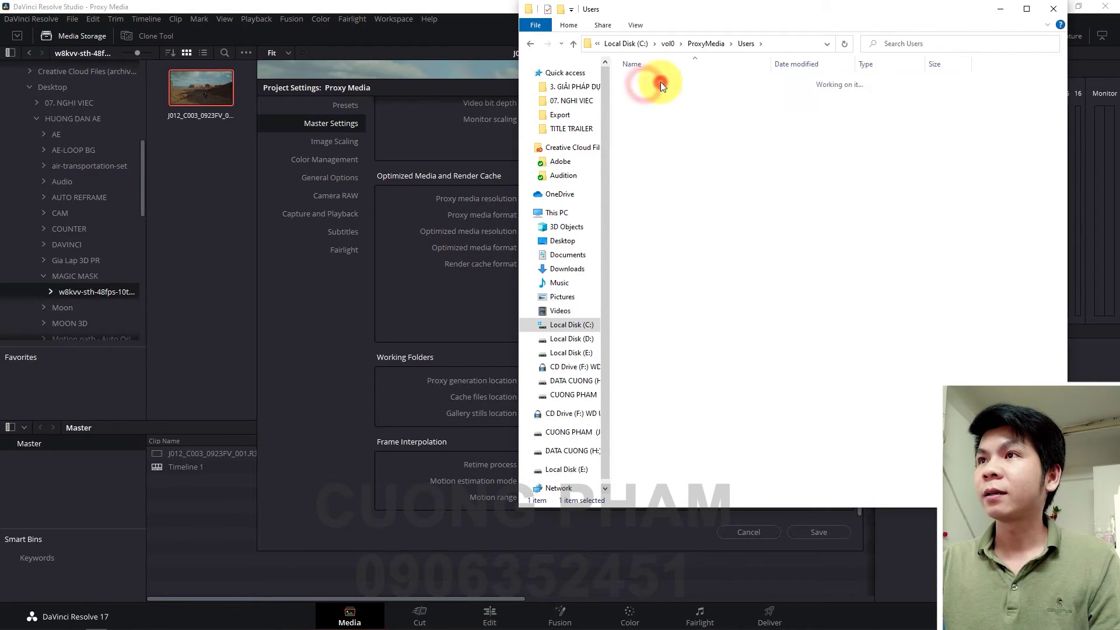
double_click(661, 82)
mouse_move(937, 12)
mouse_down()
mouse_move(428, 217)
mouse_move(534, 188)
mouse_up()
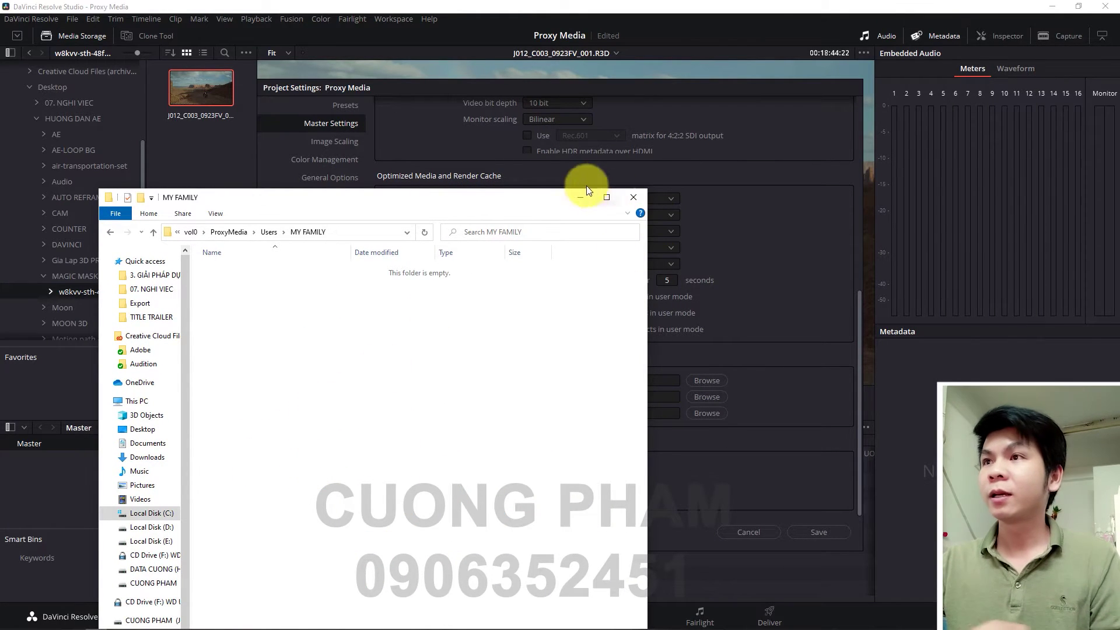
click(579, 201)
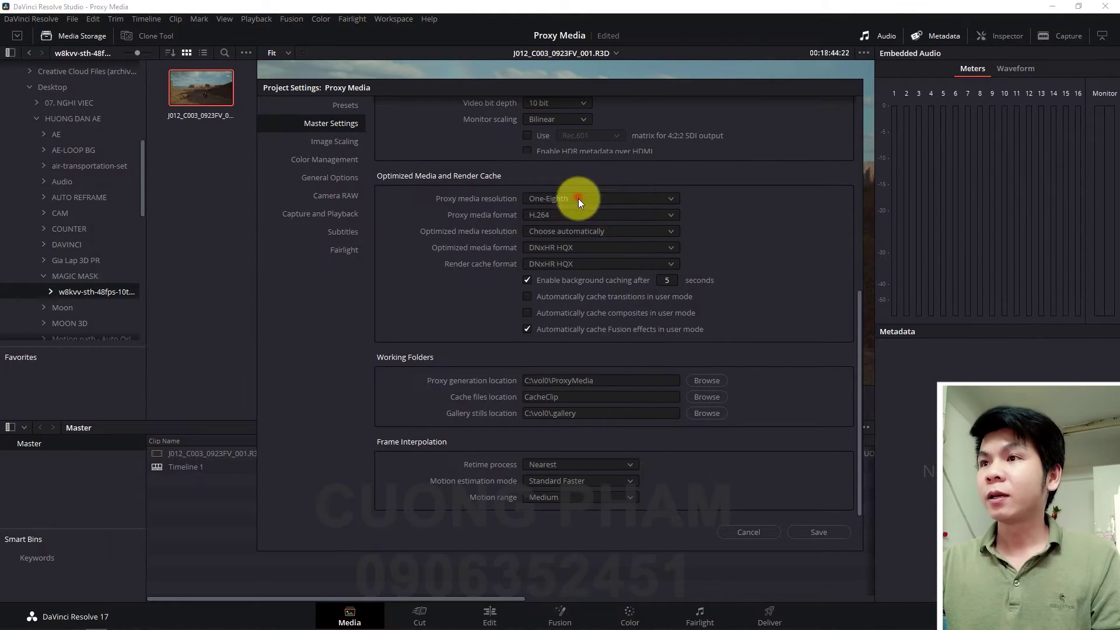
Save the settings and run Generate Proxy Media on the R3D clip, giving a 1024x540 proxy.
click(801, 535)
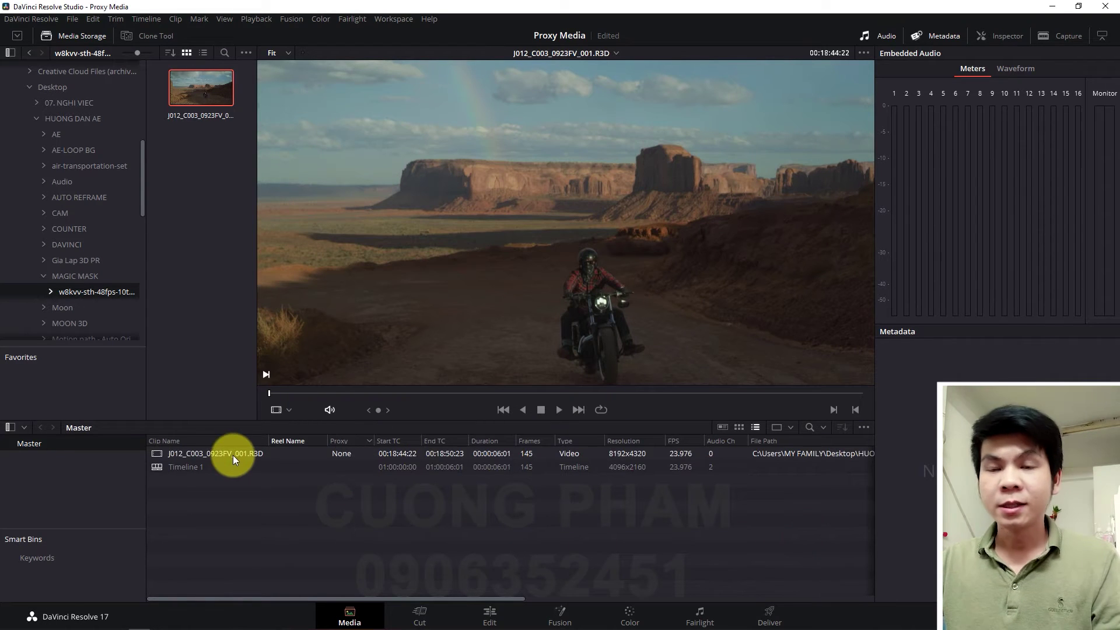
right_click(232, 455)
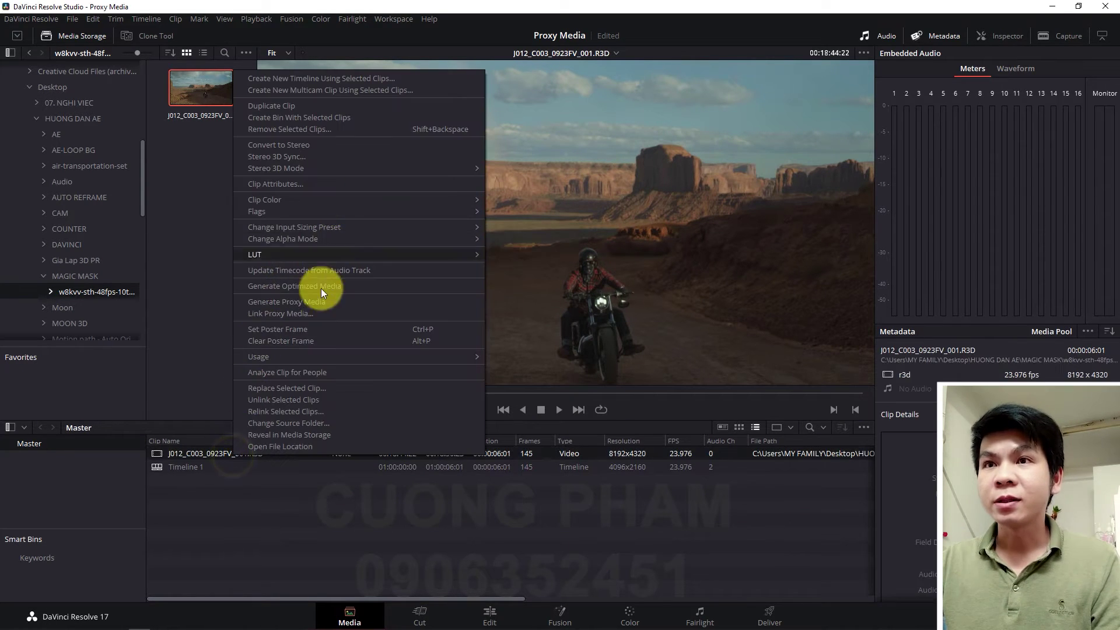
click(301, 302)
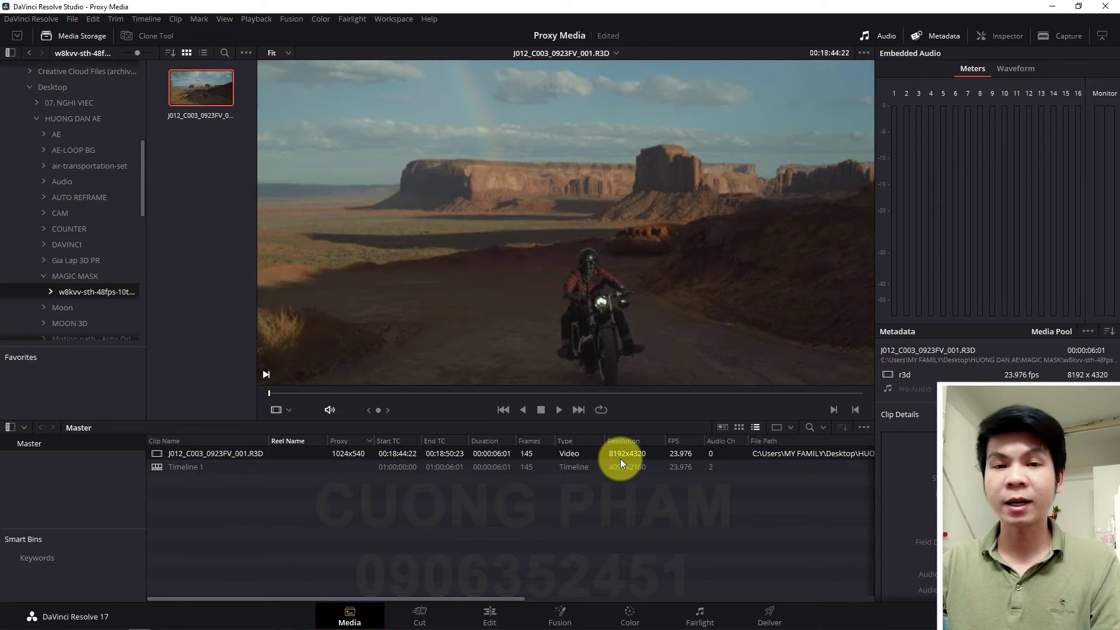
Browse Desktop > HUONG DAN AE > MAGIC MASK > RDC and play J012_C003_0923FV_001.mov in VLC.
mouse_move(243, 625)
click(103, 618)
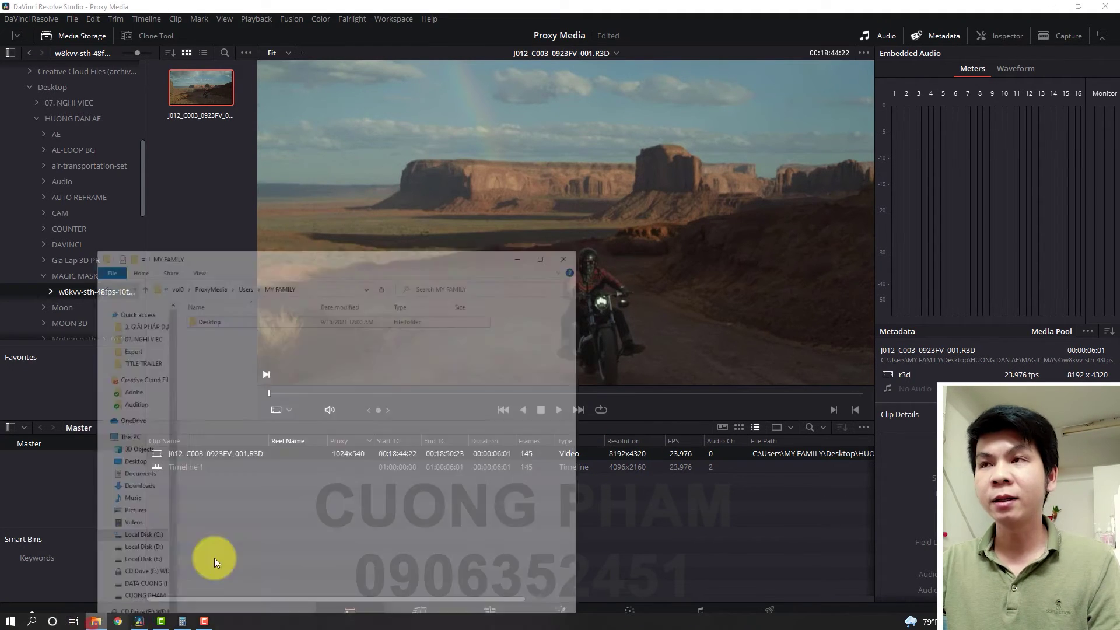
drag(489, 154, 528, 123)
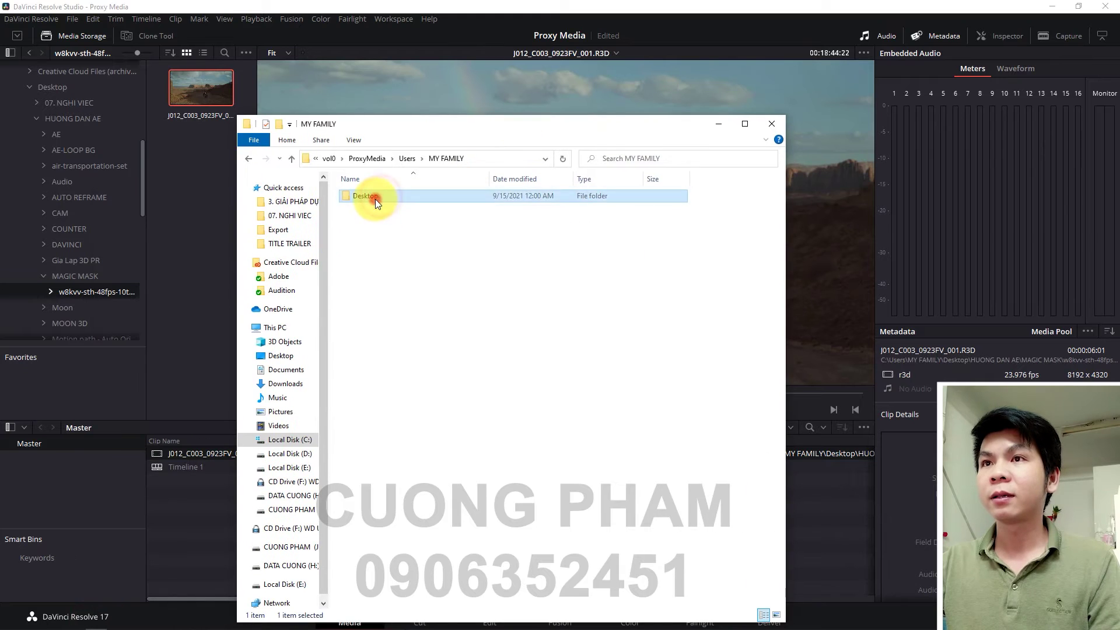
double_click(375, 198)
double_click(377, 197)
double_click(377, 198)
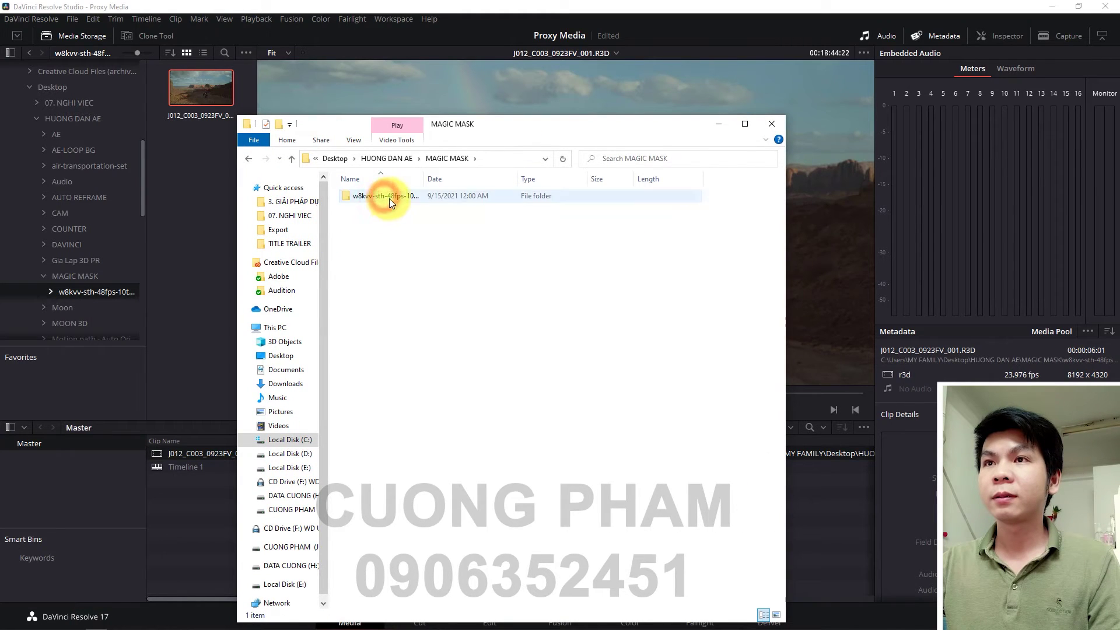
double_click(390, 199)
click(377, 222)
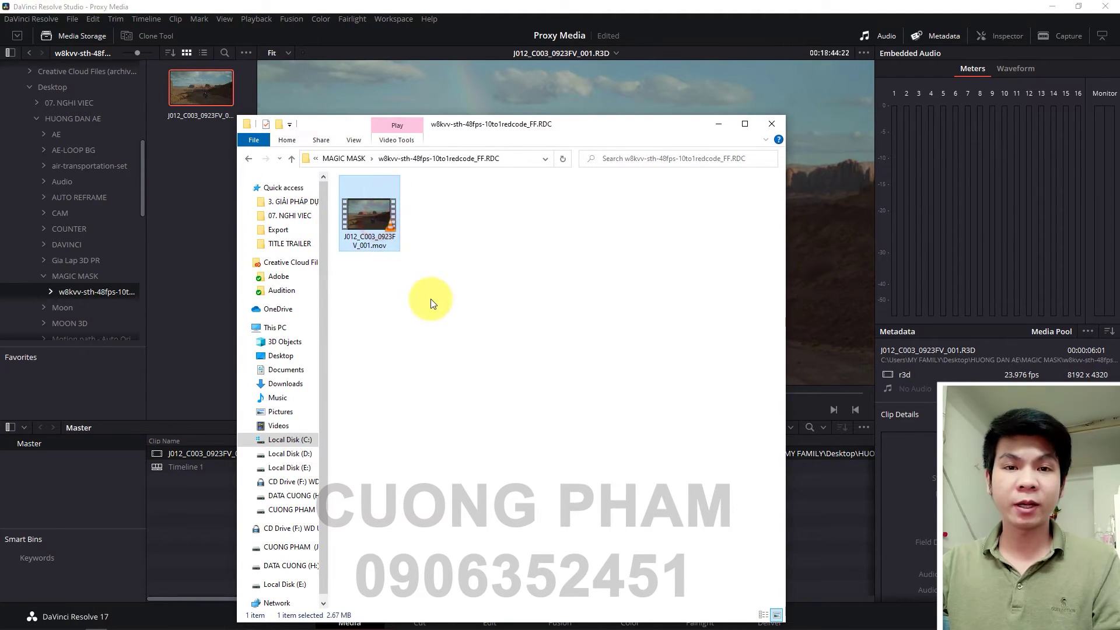
double_click(373, 209)
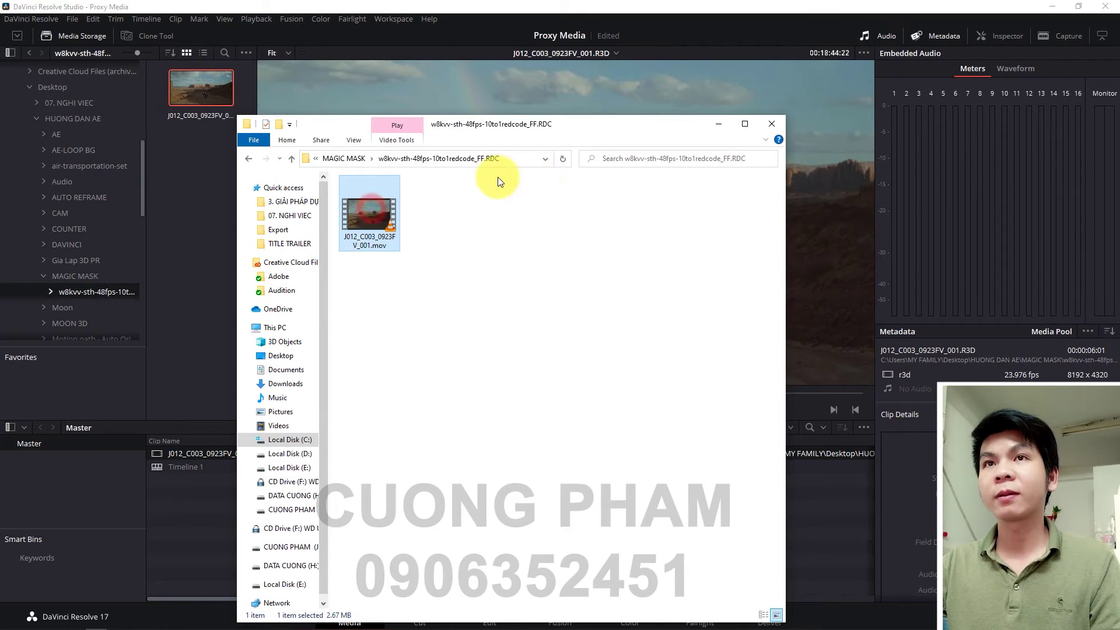
click(170, 24)
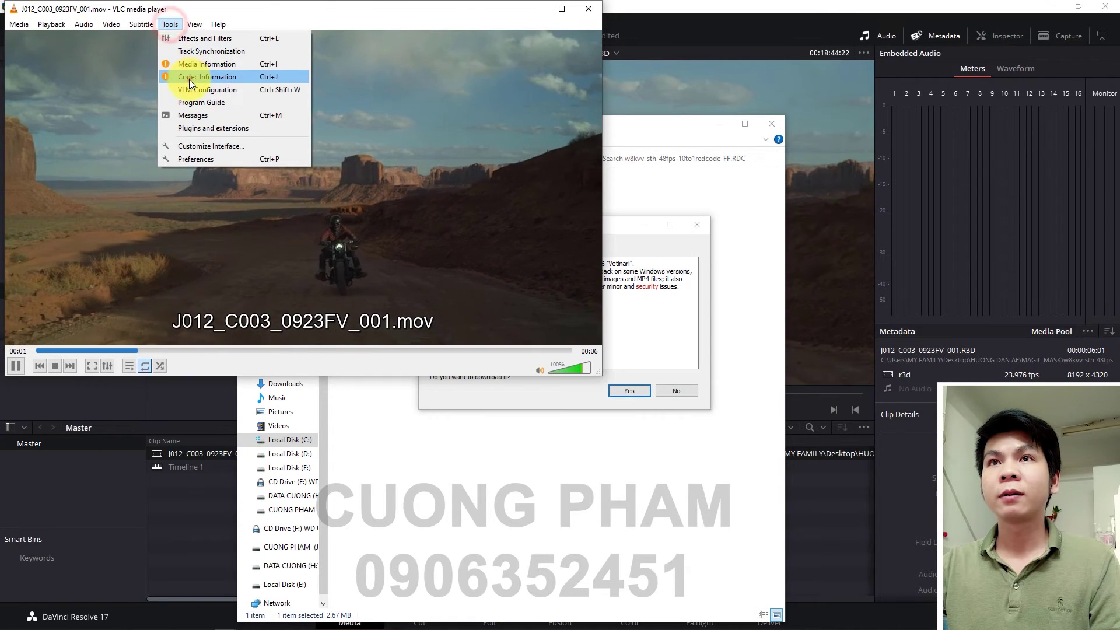
Confirm H.264, 1024x540, 23.976 fps in VLC's codec information, then close VLC and hide Explorer.
click(189, 79)
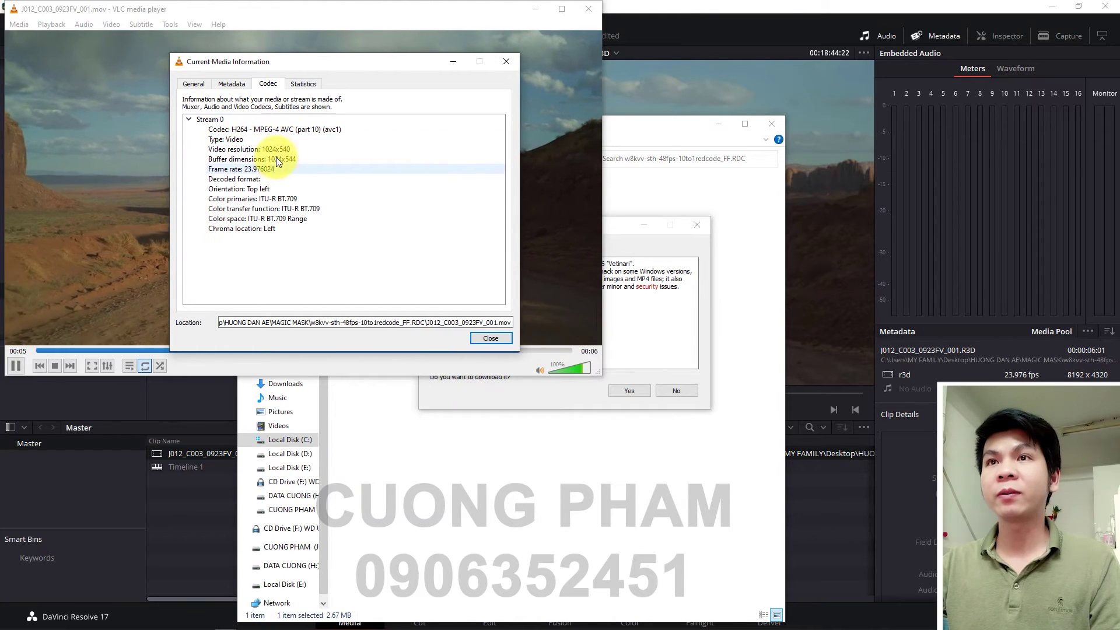
click(506, 62)
click(588, 9)
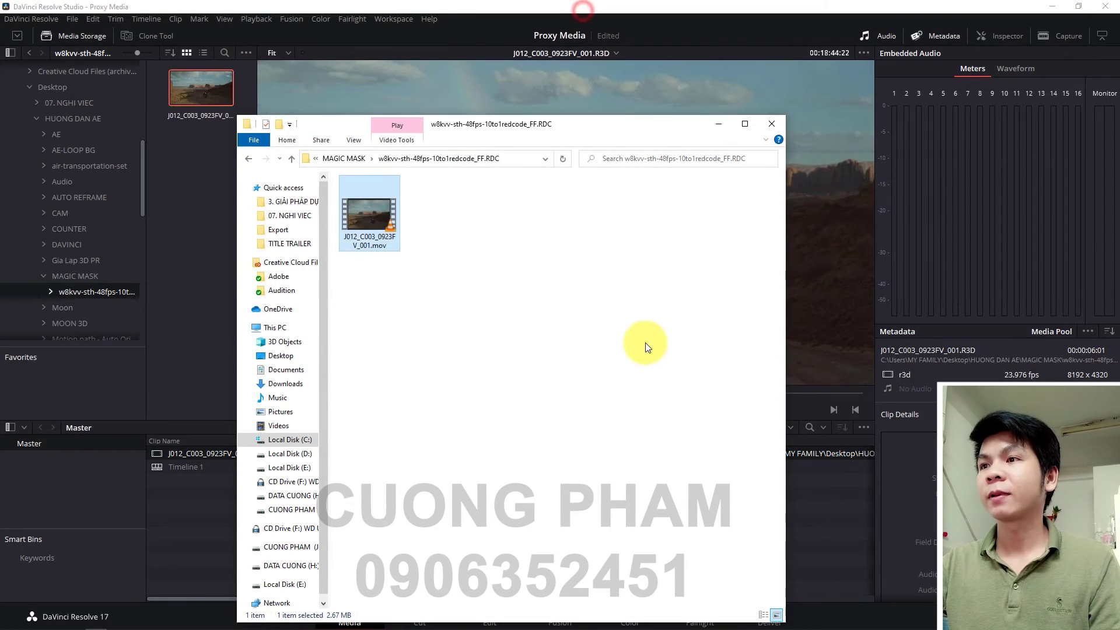
click(722, 126)
Switch to the Edit page and play Timeline 1 from the start.
click(325, 513)
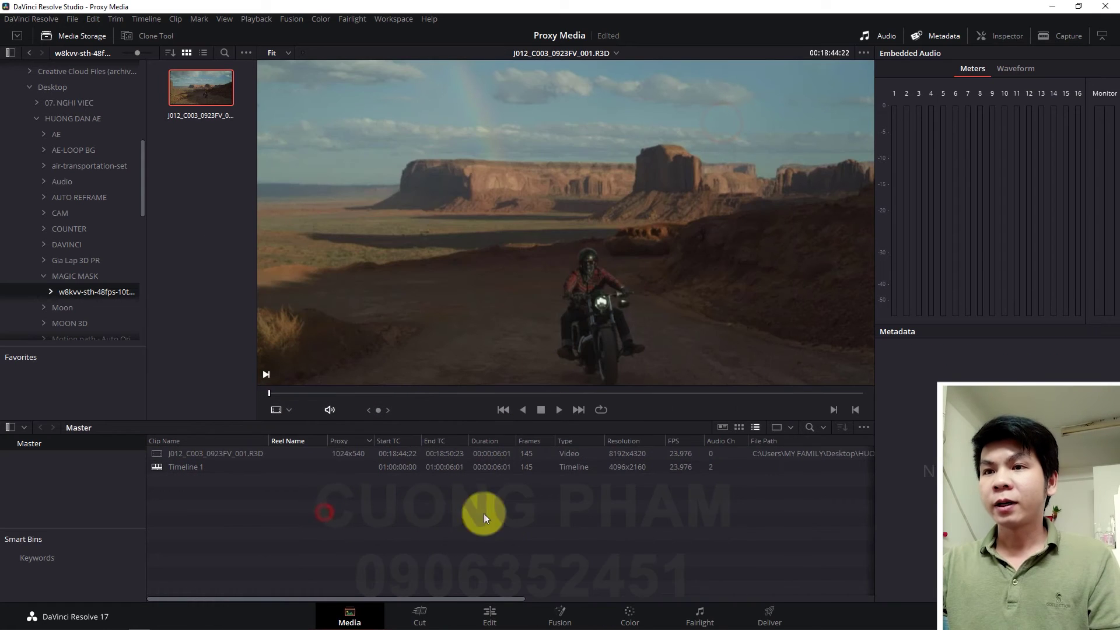
click(492, 614)
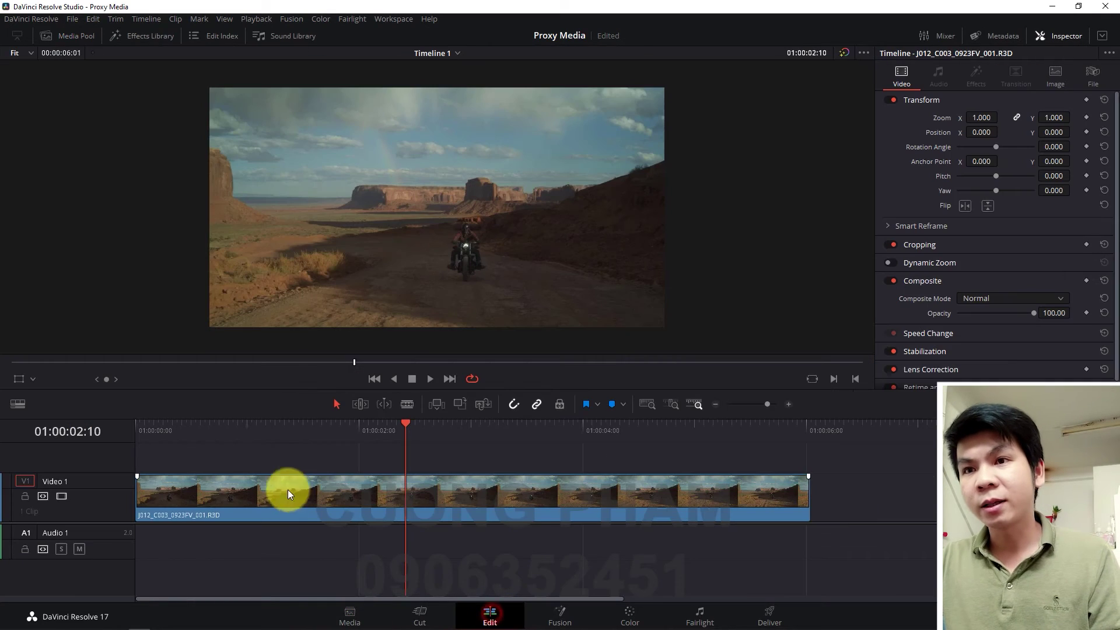
drag(254, 429, 121, 429)
key(space)
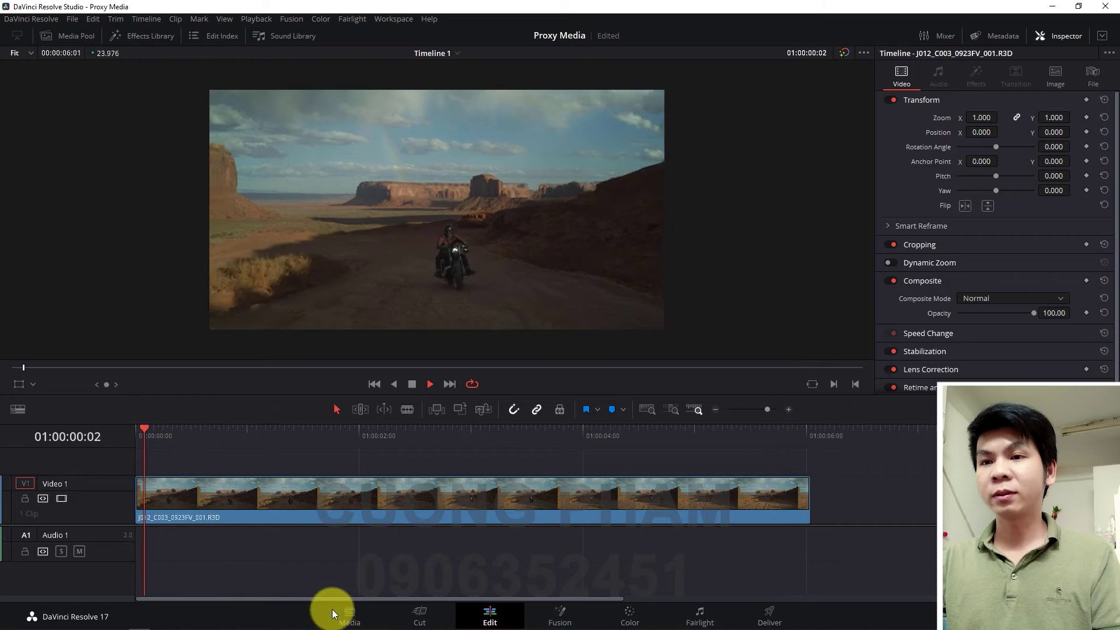
key(space)
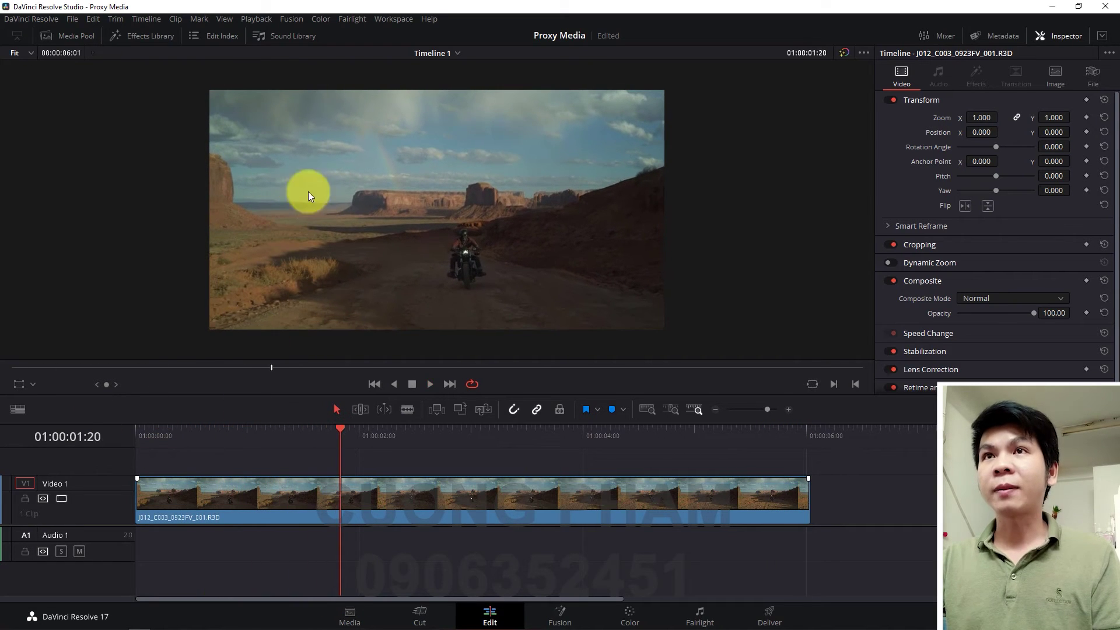
Uncheck Playback > Use Proxy Media if Available, rewind the playhead, and return to Media.
click(255, 20)
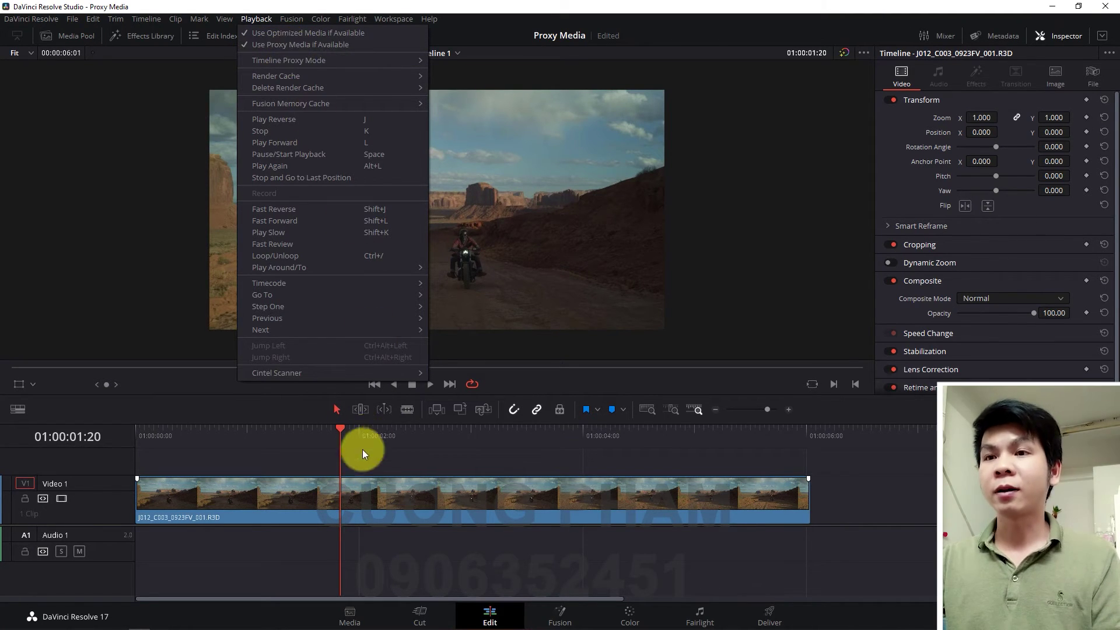
click(260, 49)
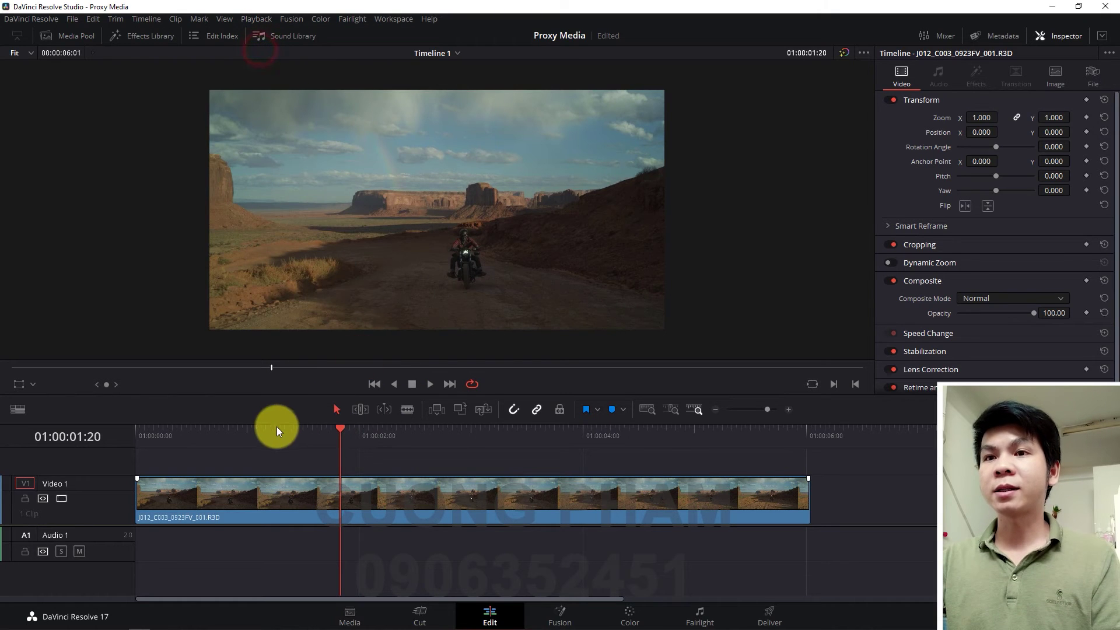
drag(277, 426, 197, 432)
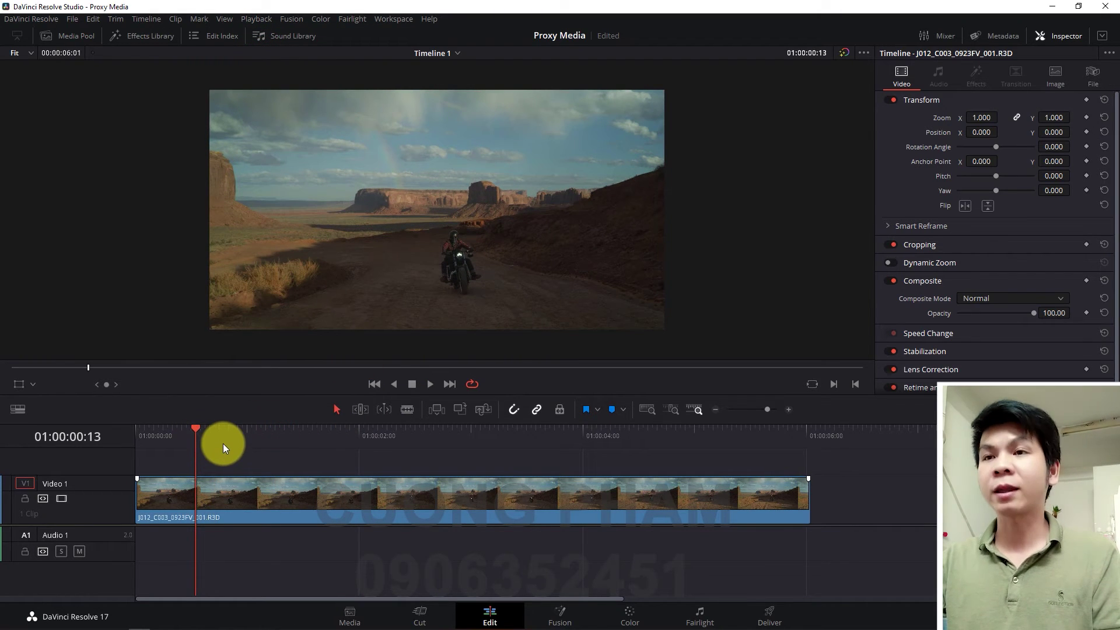
key(j)
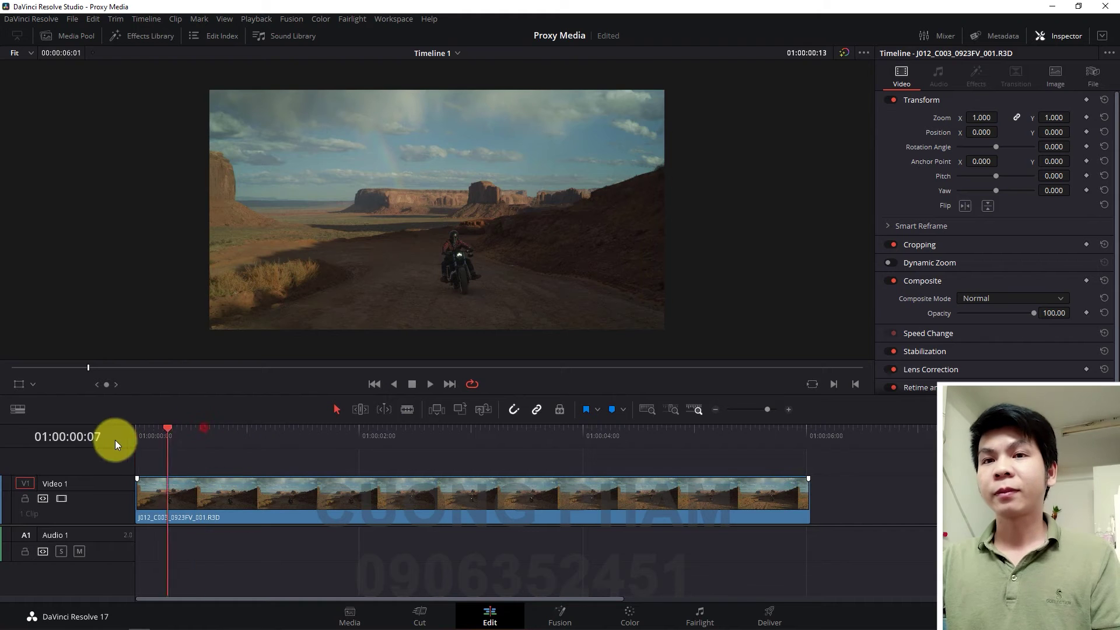
click(374, 625)
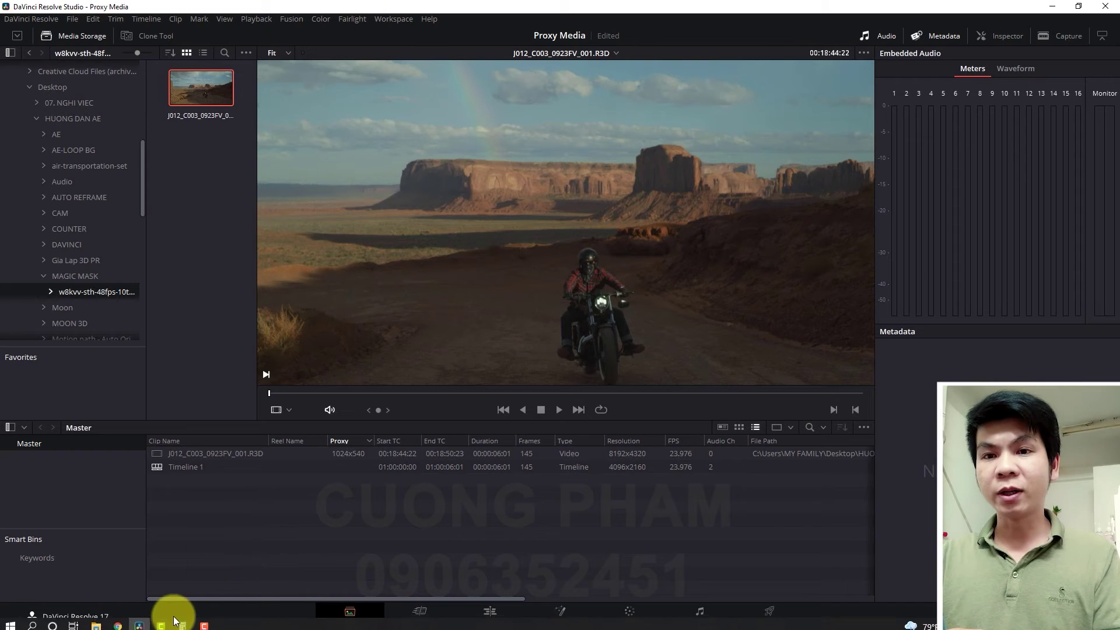
Reveal the proxy's folder in Explorer, step up to HUONG DAN AE and Desktop, then reselect the J012 clip.
click(88, 623)
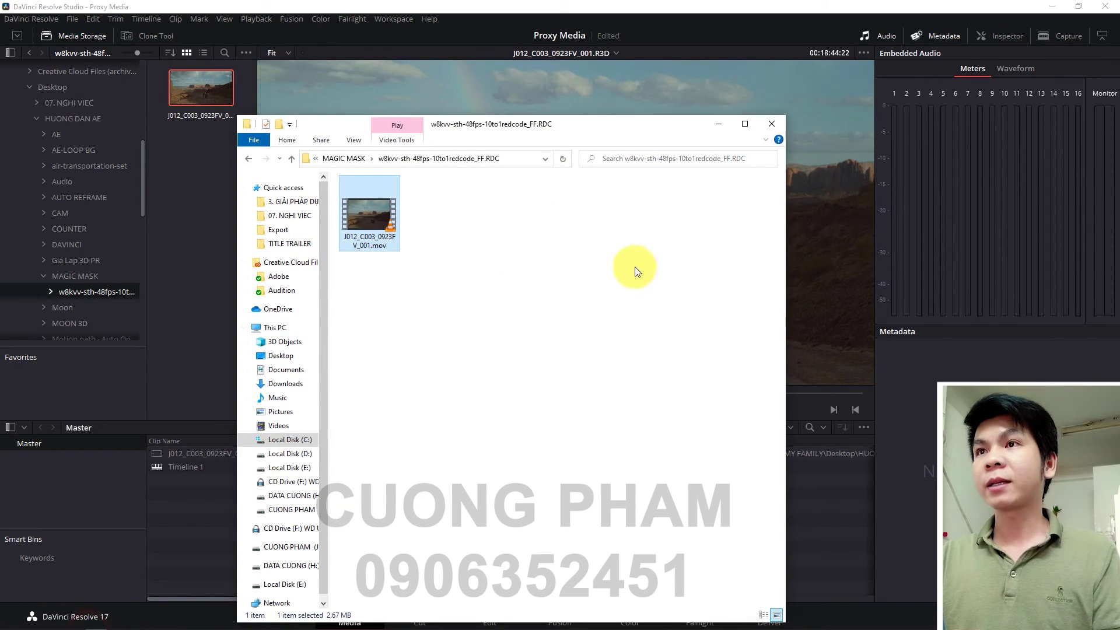
click(352, 163)
click(404, 163)
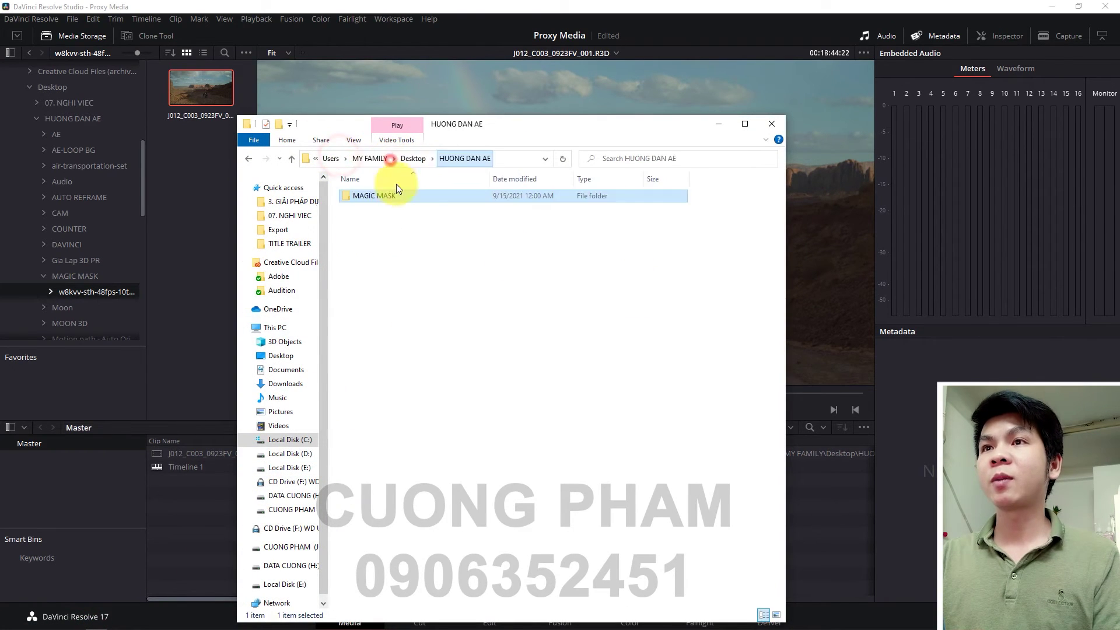
click(410, 159)
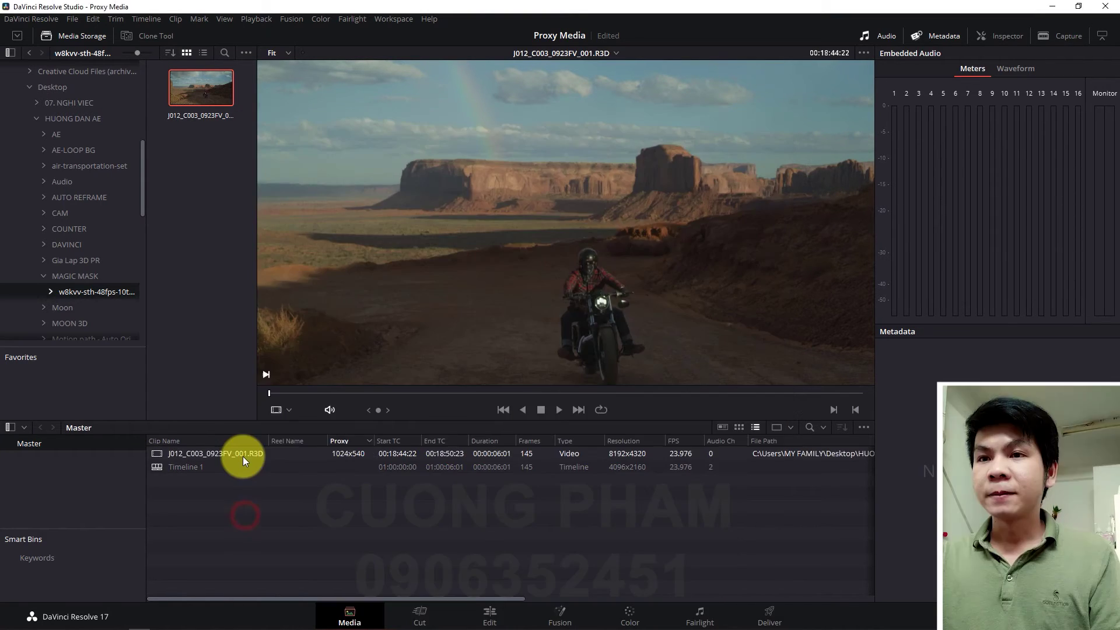
click(243, 457)
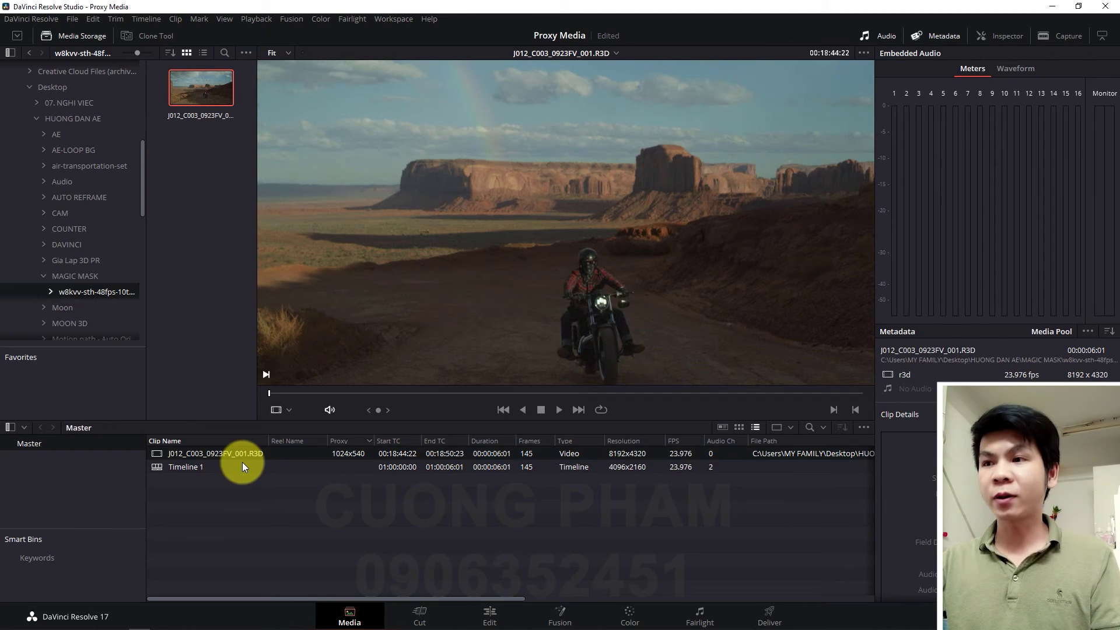
click(72, 19)
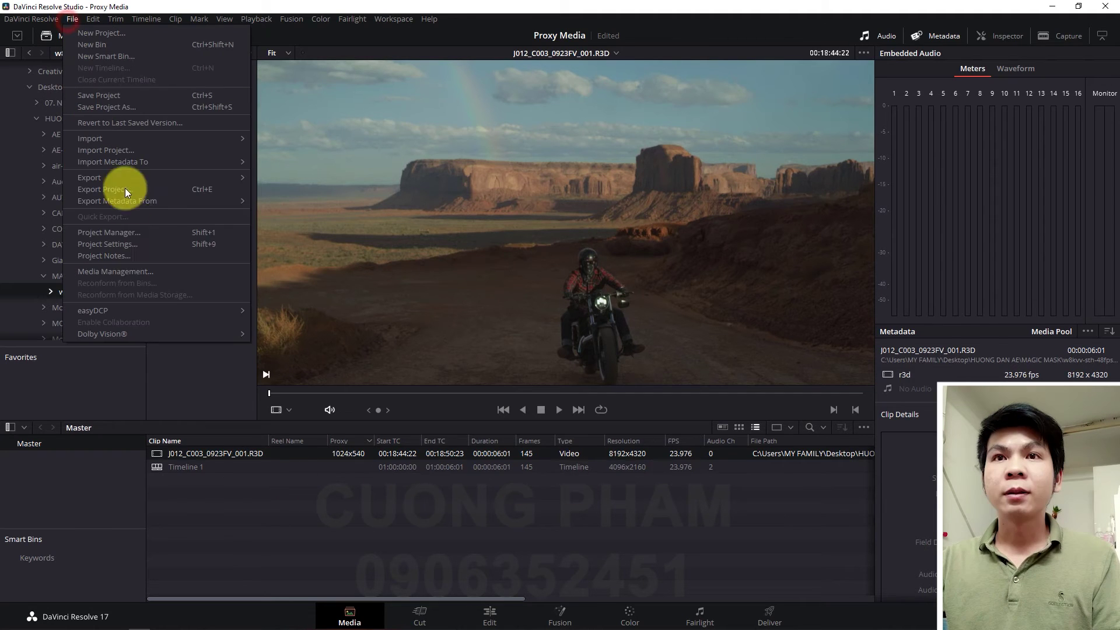
click(113, 271)
drag(510, 156, 368, 137)
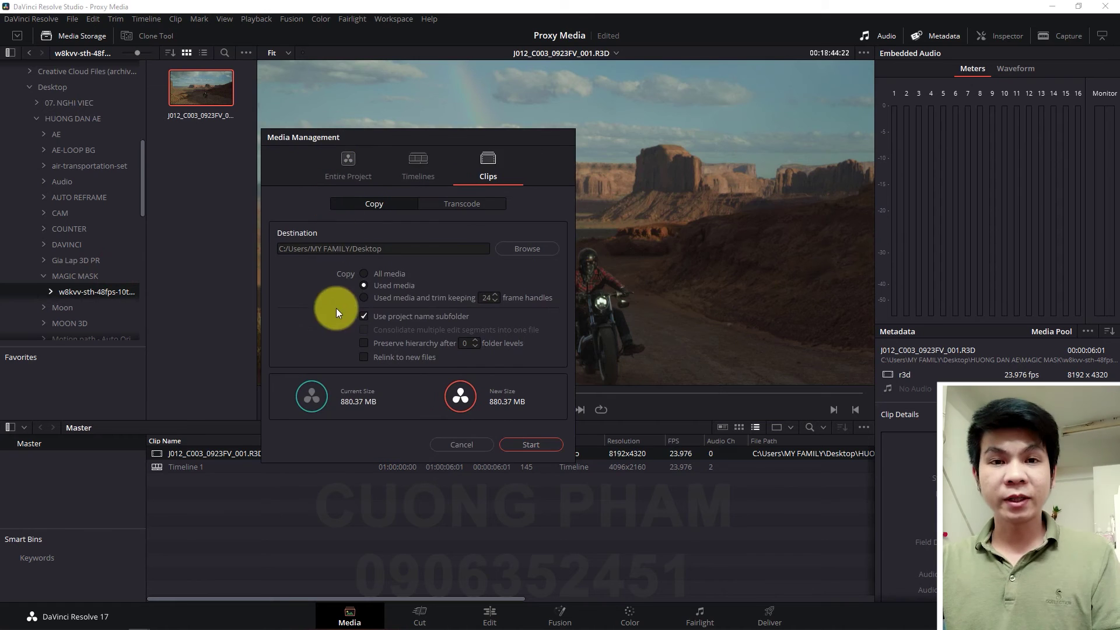
drag(462, 139, 436, 139)
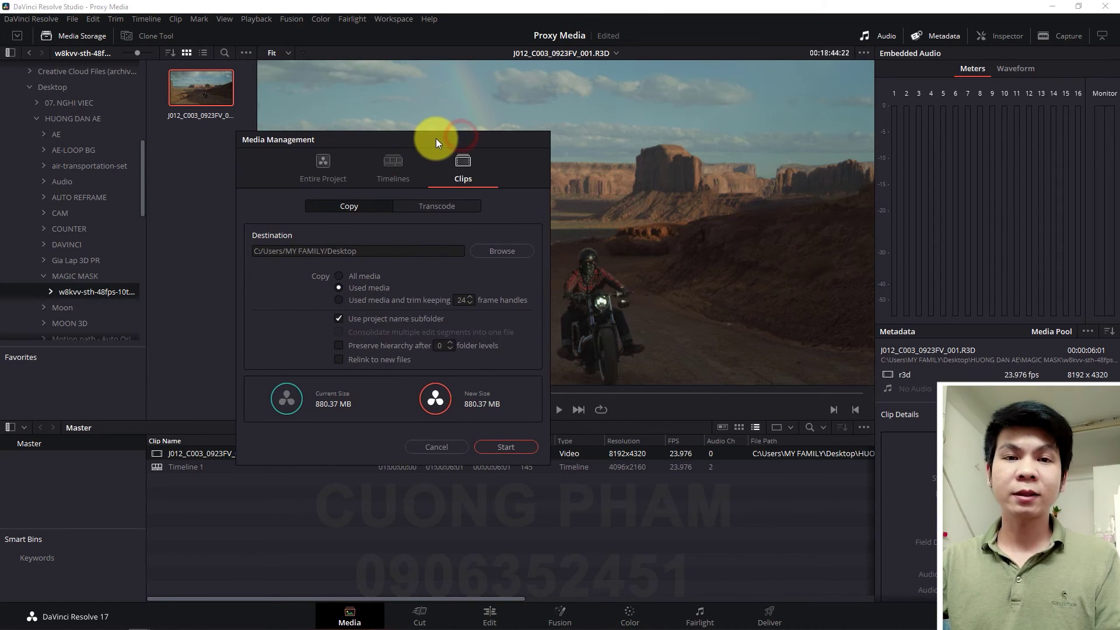
click(442, 451)
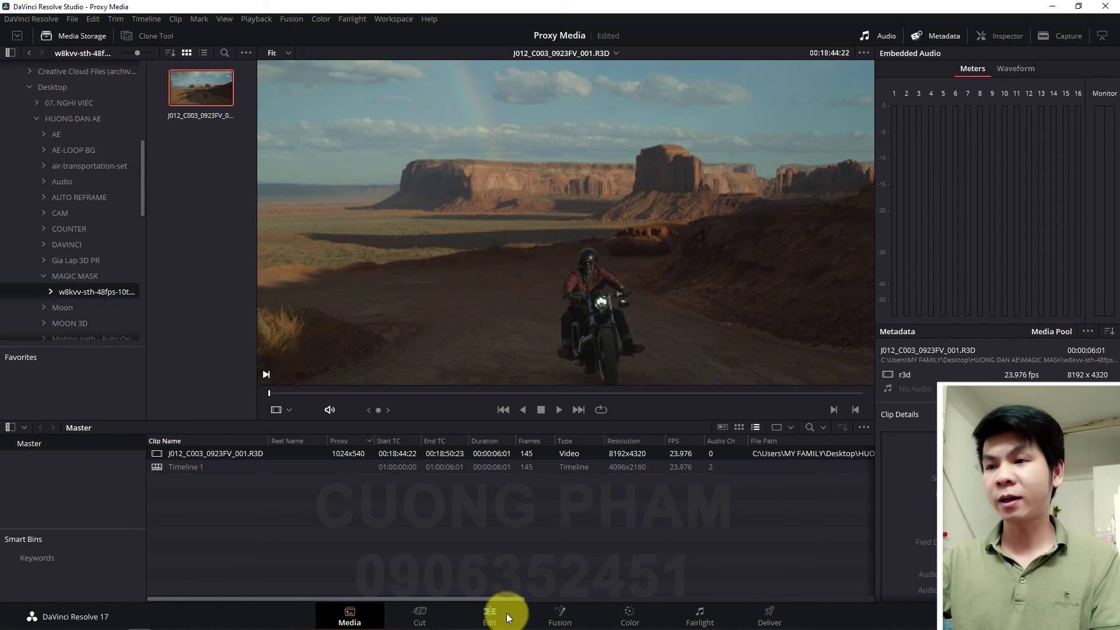
On the Edit page, set Timeline Proxy Mode to Quarter Resolution.
click(507, 614)
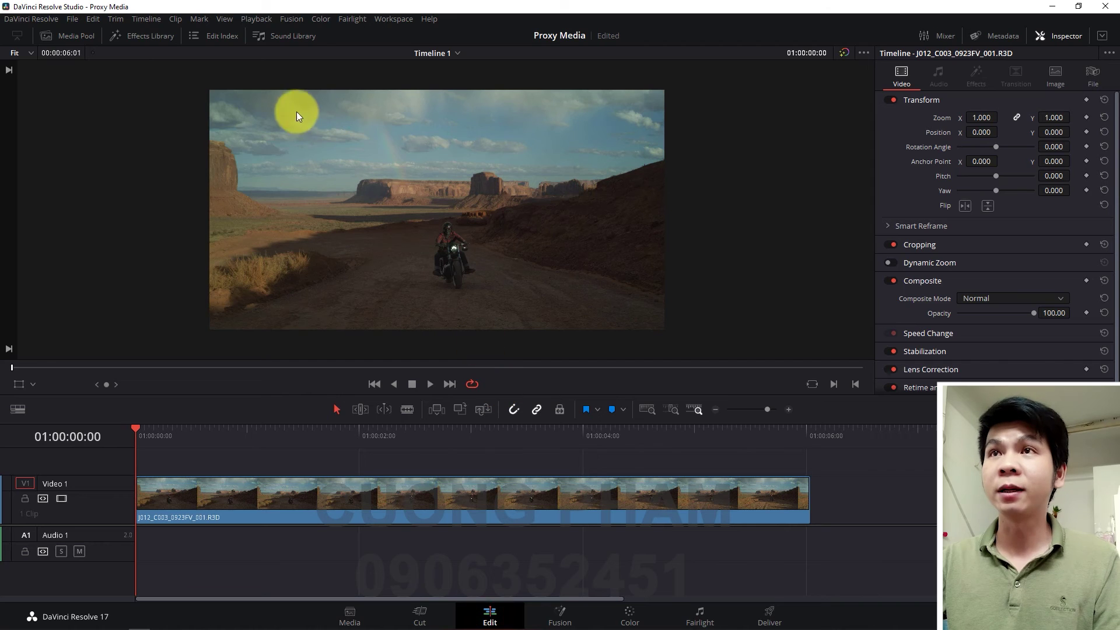
click(256, 19)
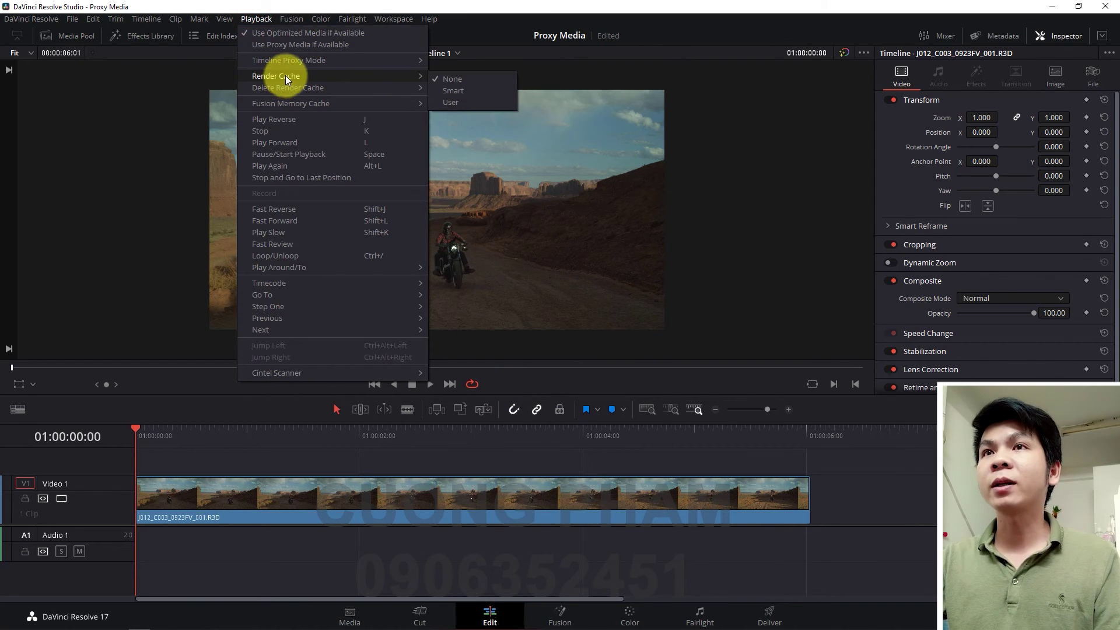
mouse_move(290, 63)
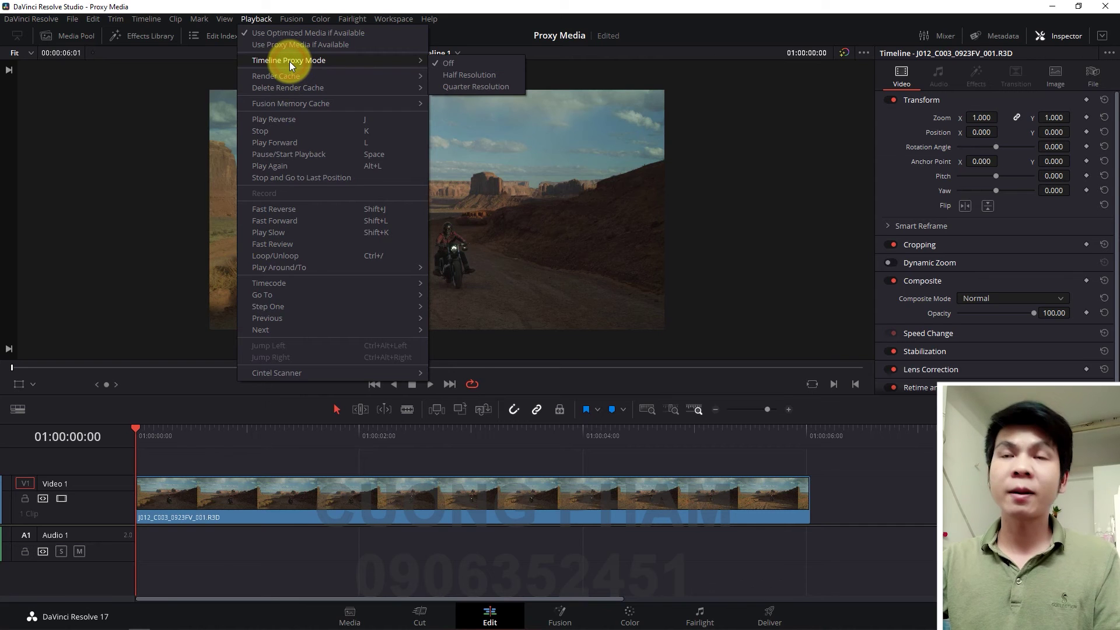
click(472, 91)
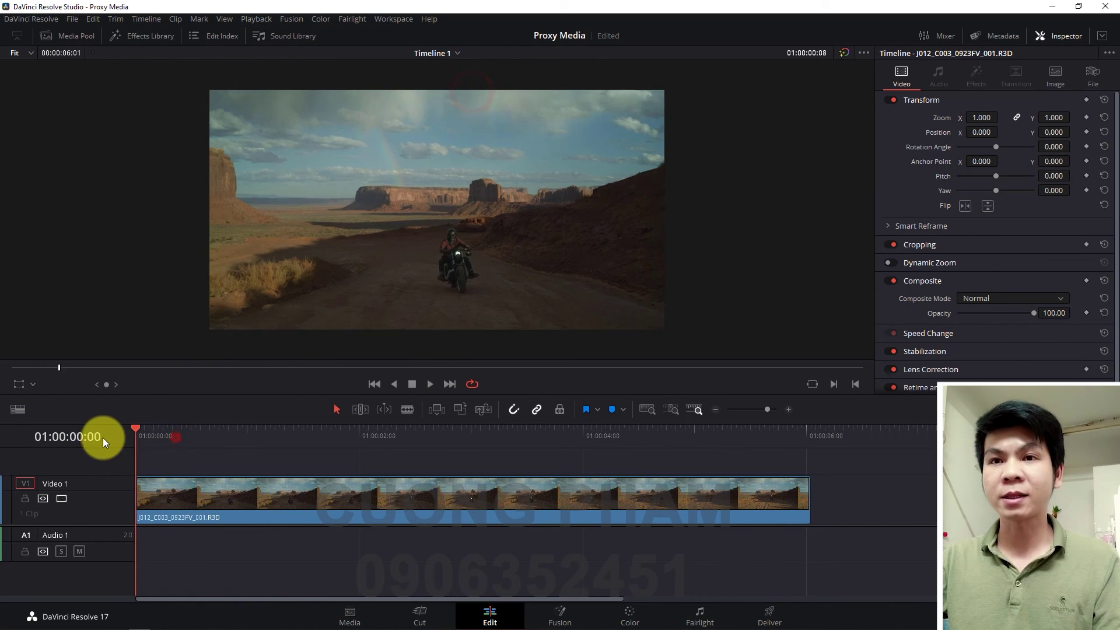
Play Timeline 1 briefly from near its start, stop, and return to the Media page.
click(169, 436)
click(432, 385)
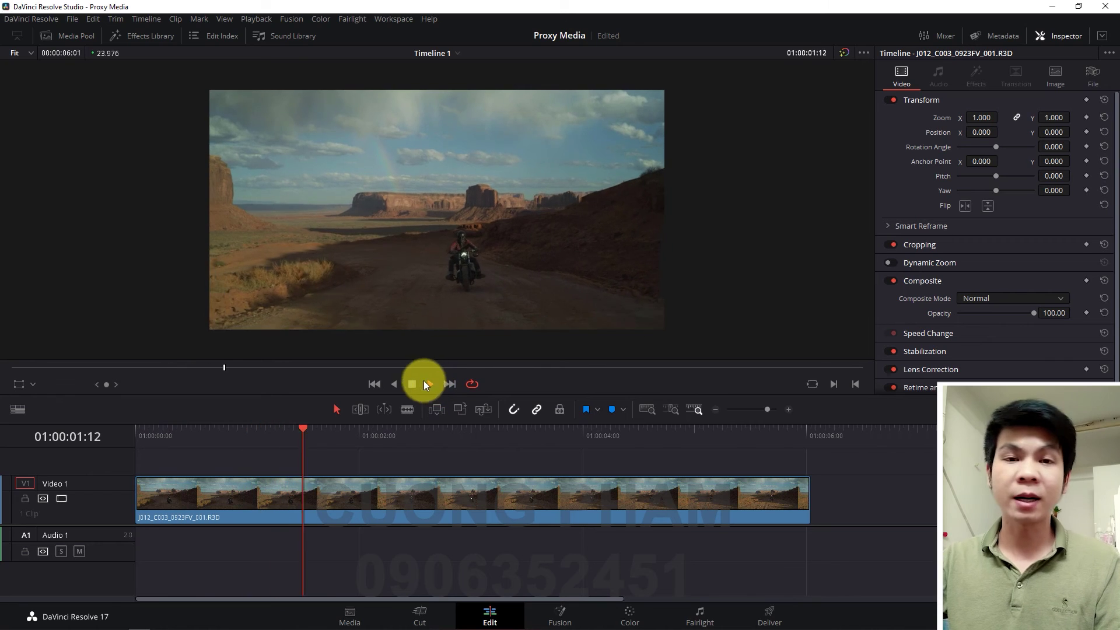
key(space)
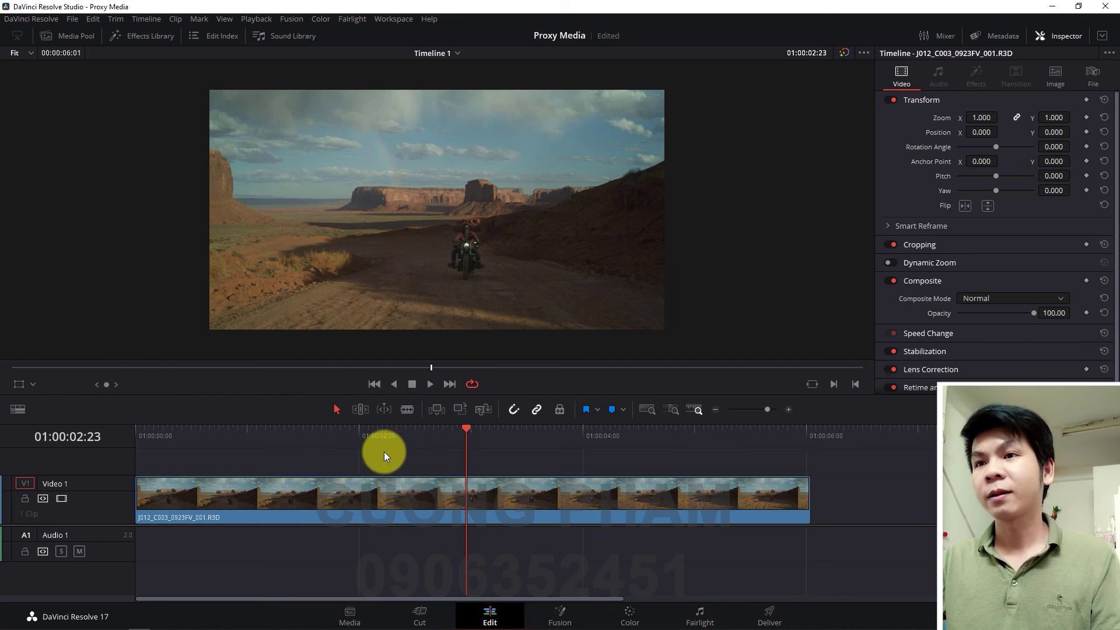
key(shift+2)
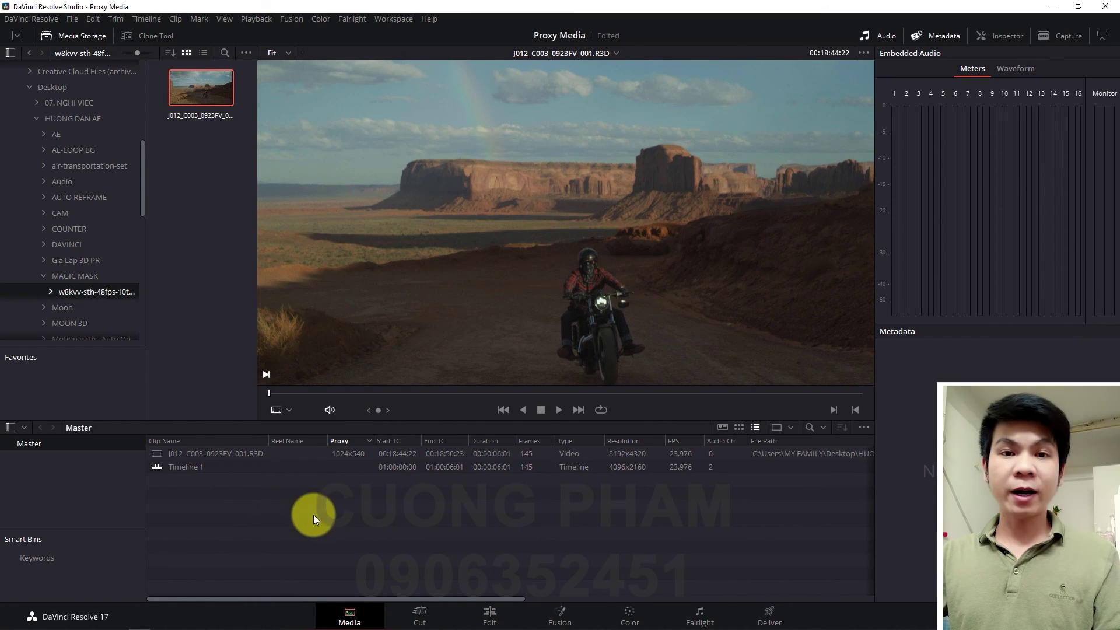
drag(648, 542, 193, 439)
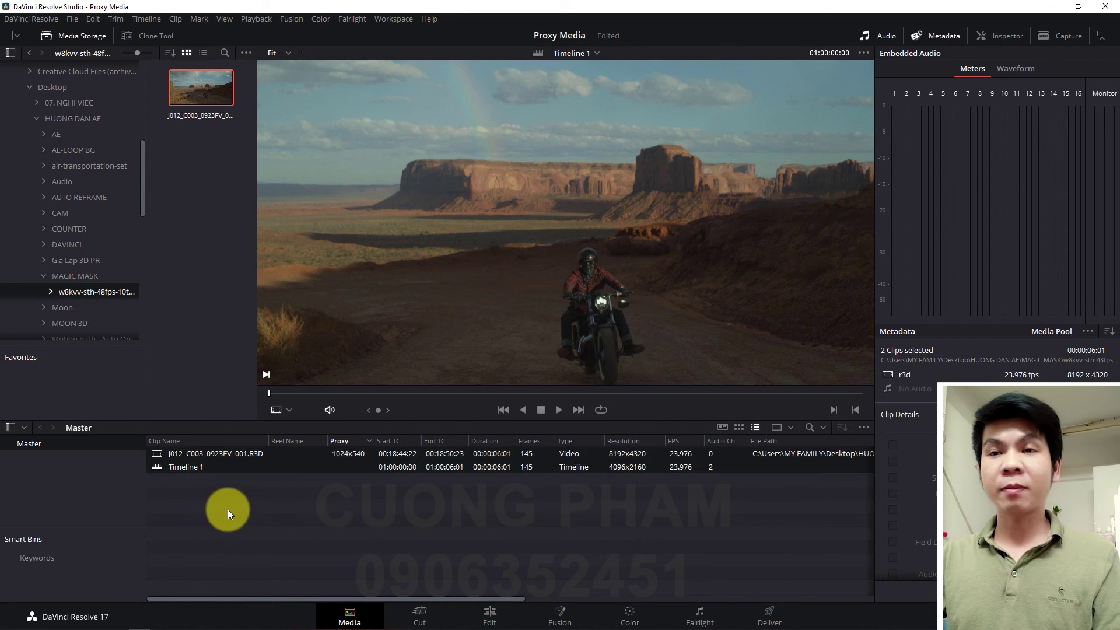
click(204, 499)
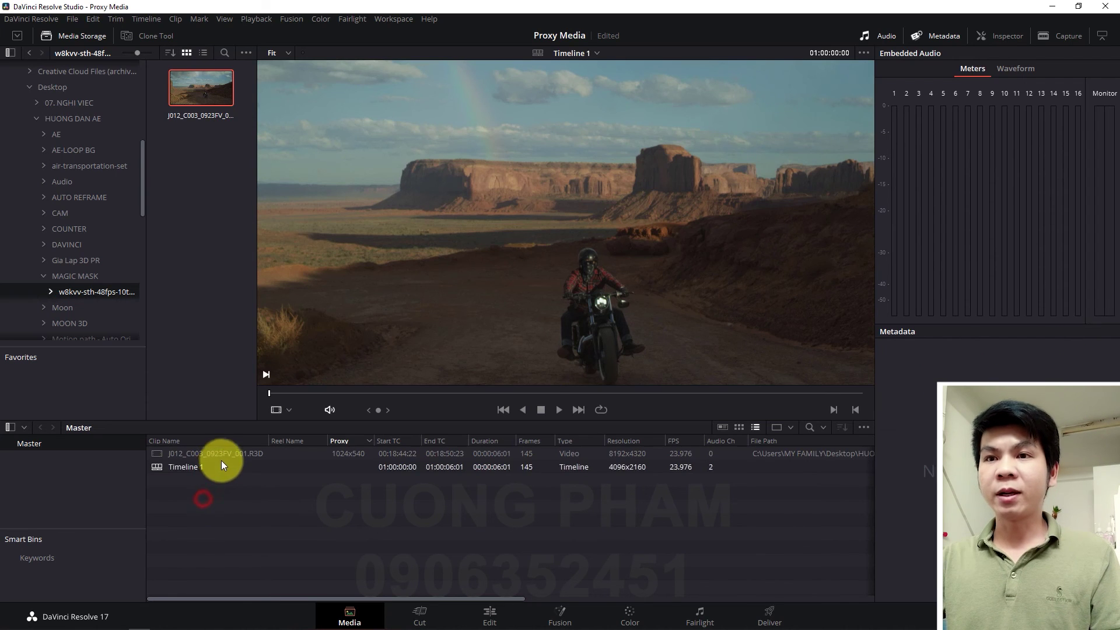
click(221, 454)
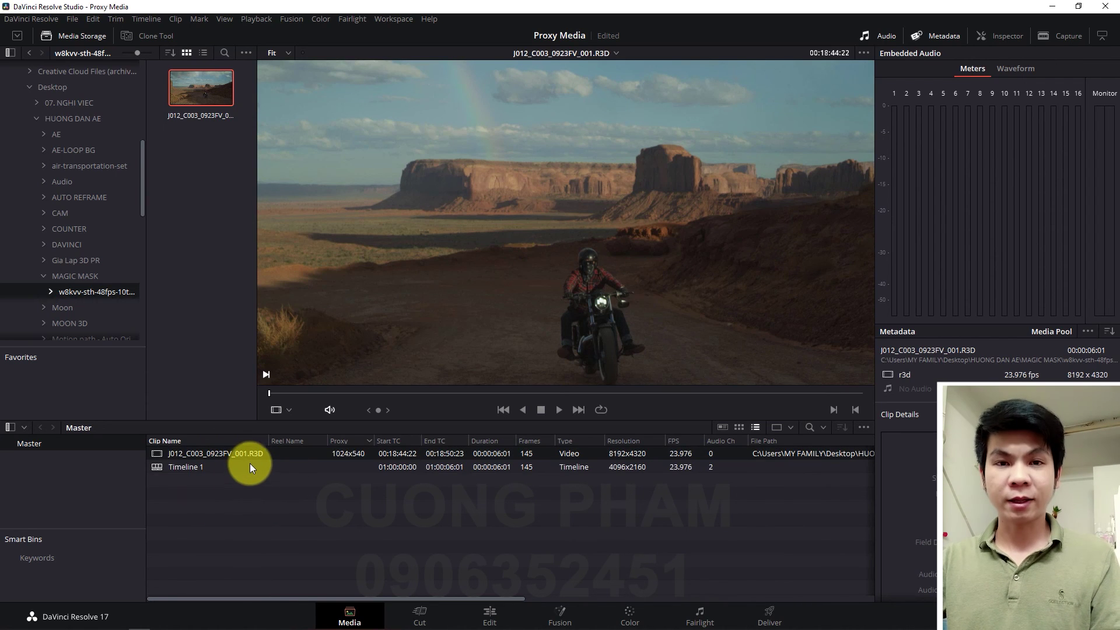
right_click(247, 457)
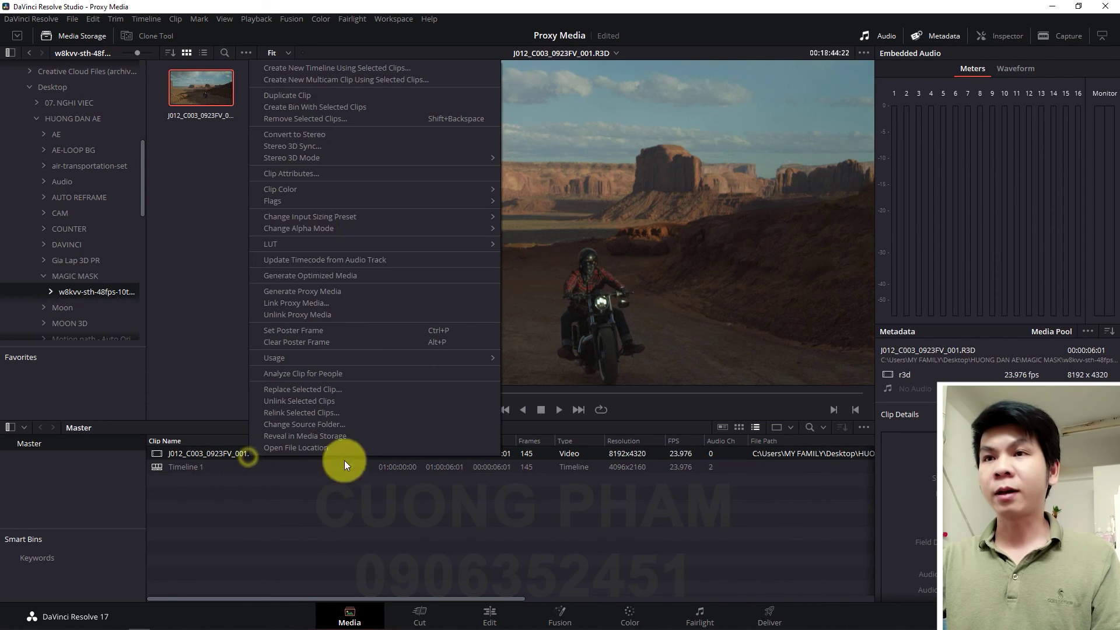
click(300, 467)
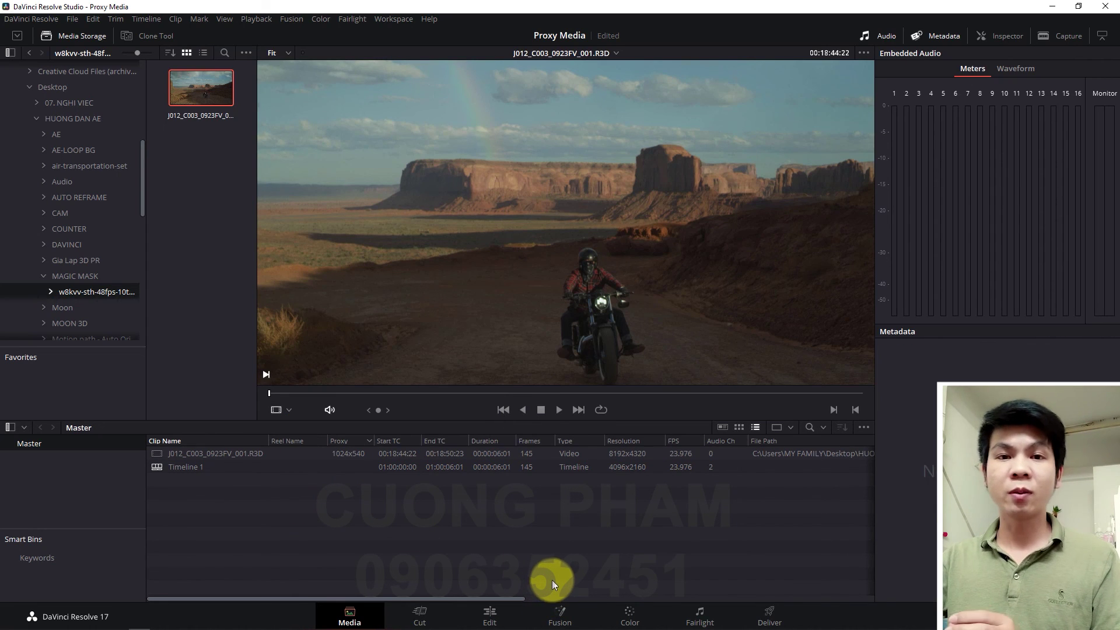
On the Edit page, enable Use Proxy Media if Available and confirm it is checked.
click(490, 616)
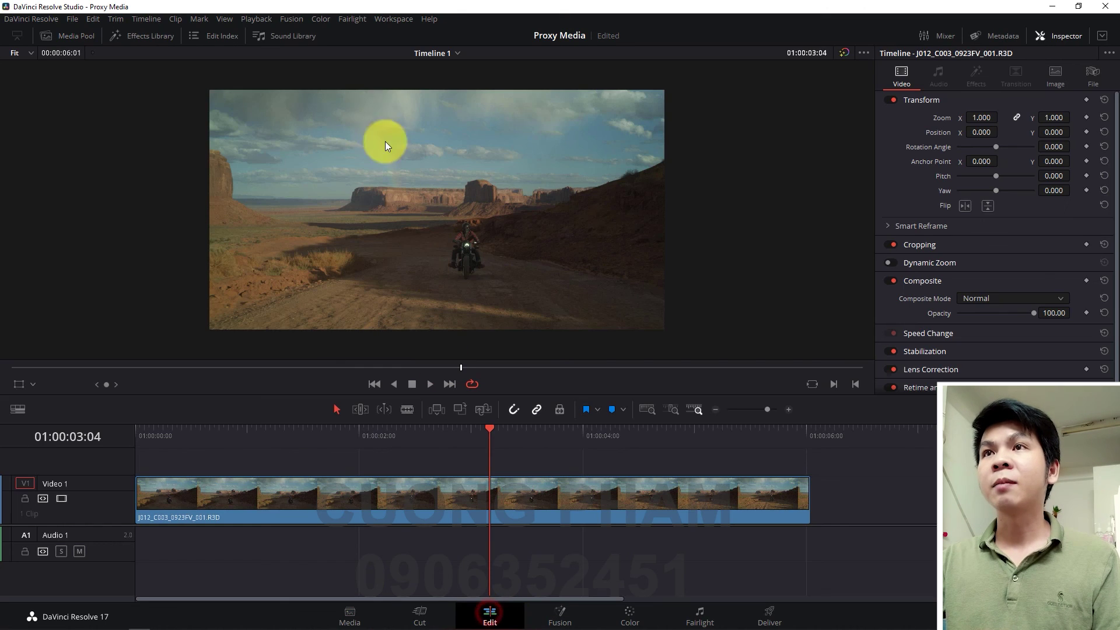
click(268, 19)
click(270, 45)
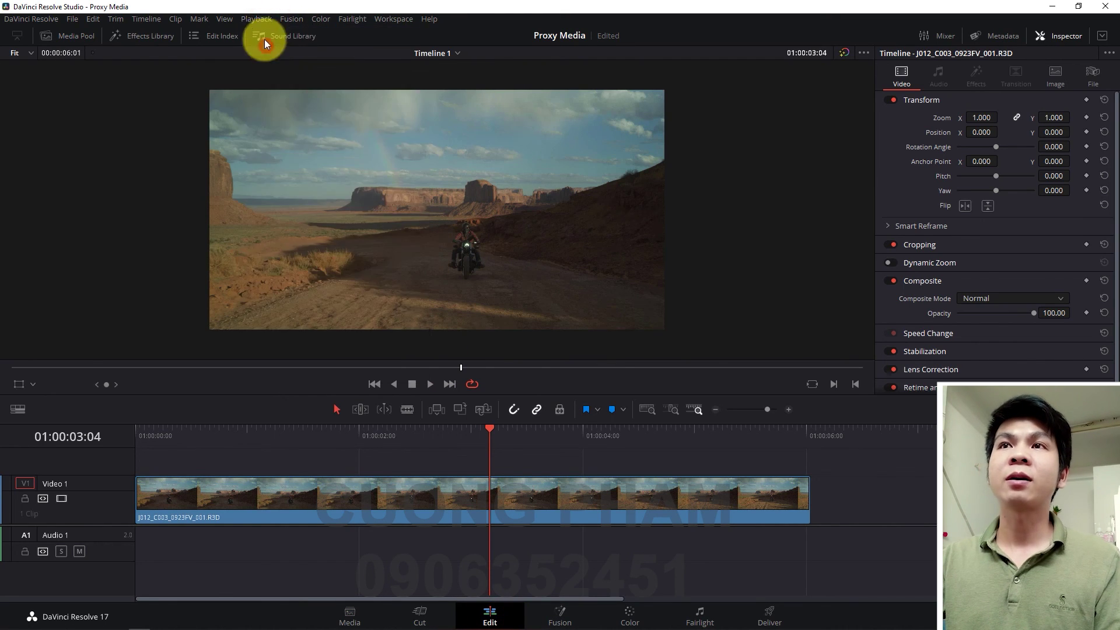
click(256, 19)
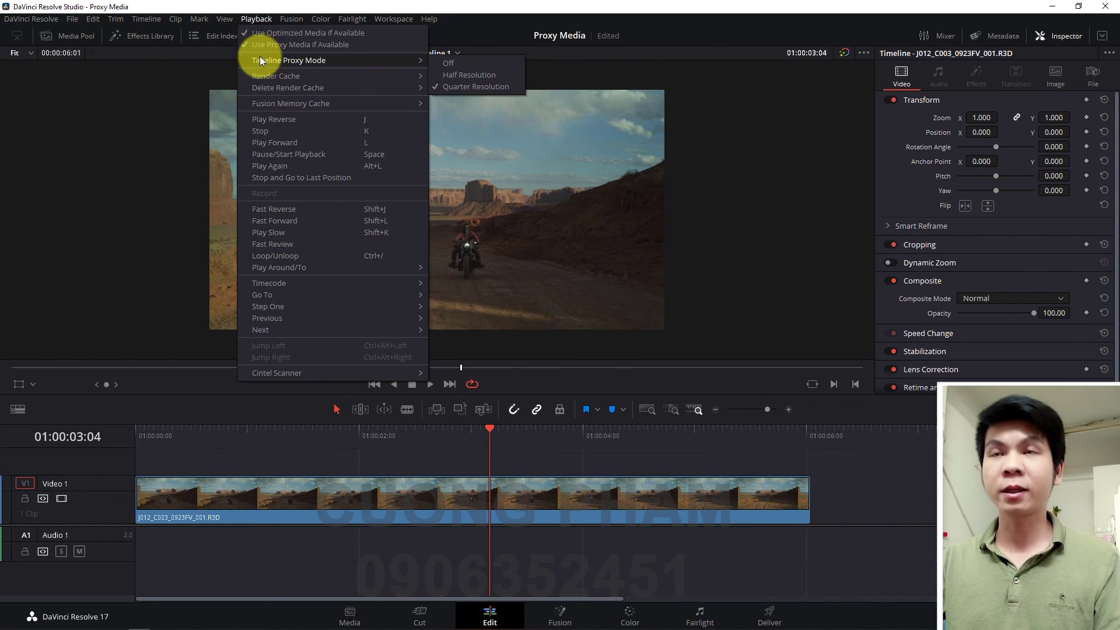